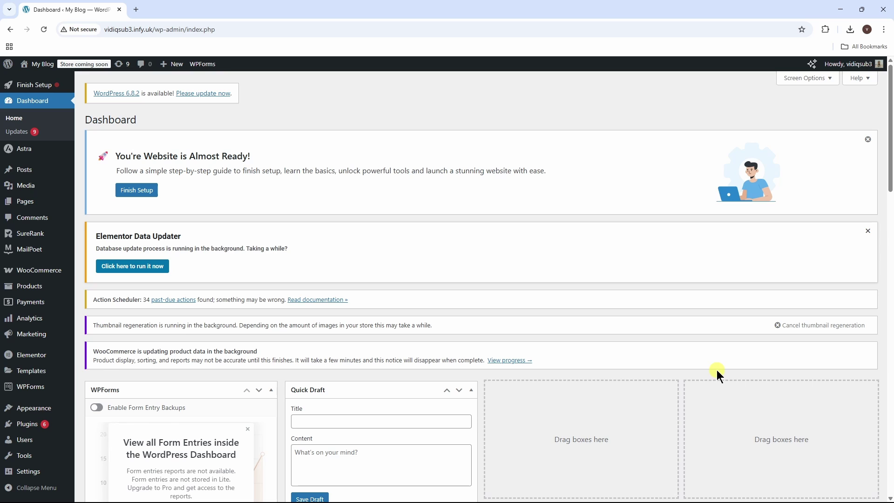
# Step: Search the plugin directory for "ultimate addons for elementor", and install and activate the Ultimate Addons for Elementor plugin
pyautogui.moveTo(29, 425)
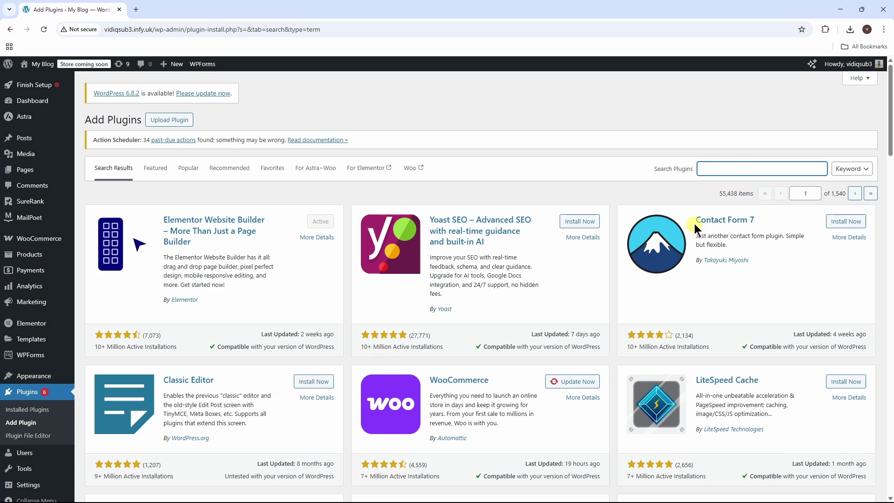
pyautogui.click(729, 168)
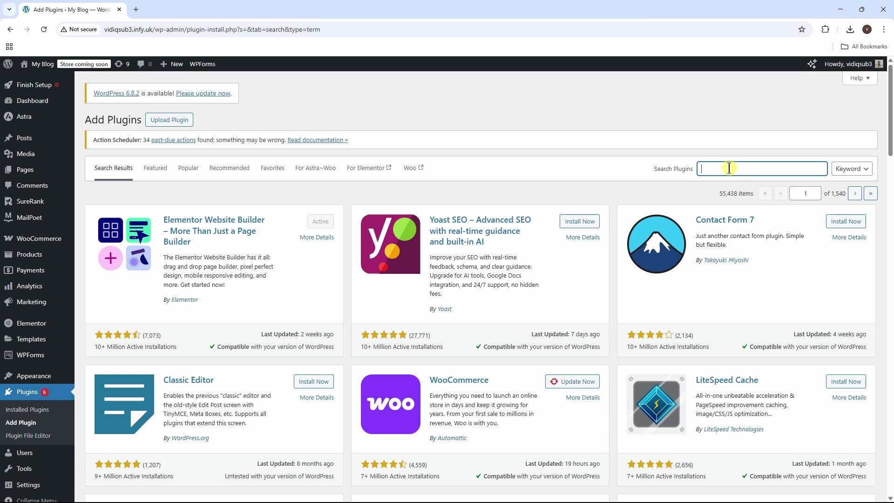
pyautogui.write('ultimate add')
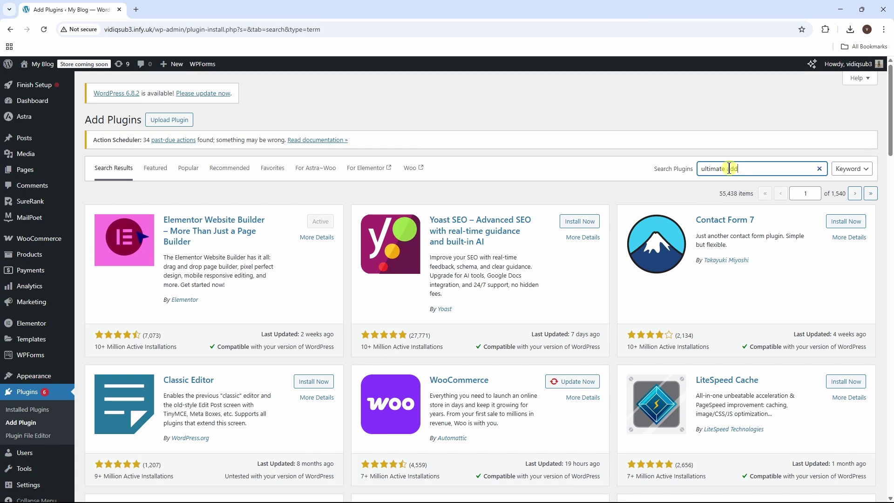
pyautogui.write('ons for ele')
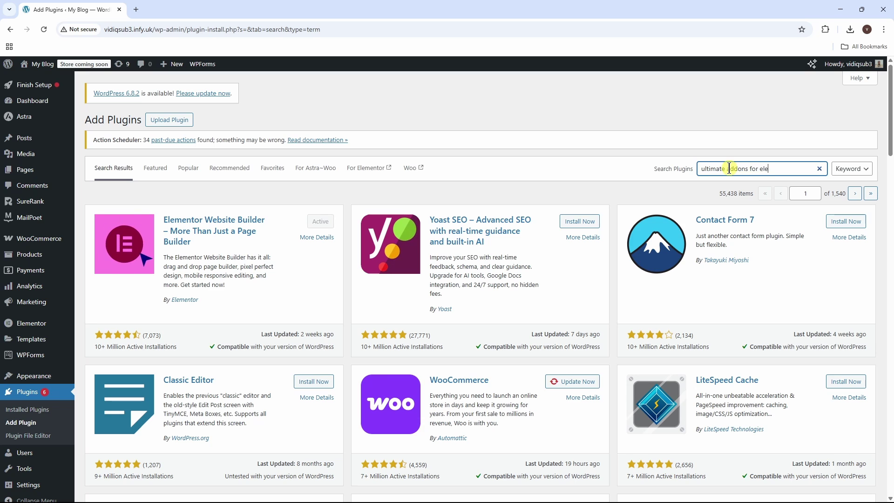
pyautogui.write('mentor')
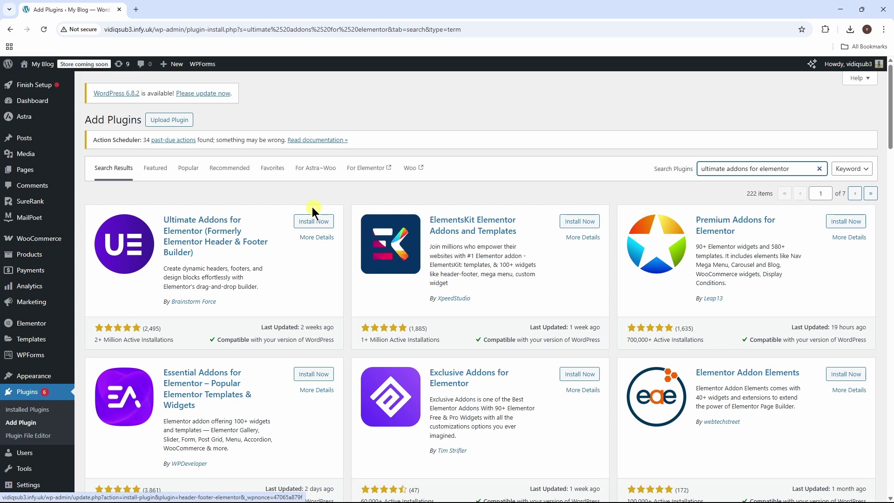
pyautogui.click(309, 222)
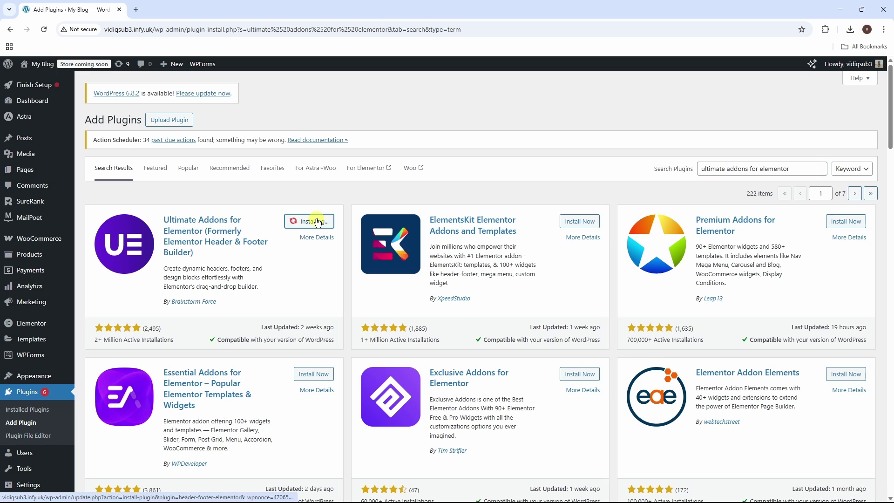
pyautogui.click(321, 225)
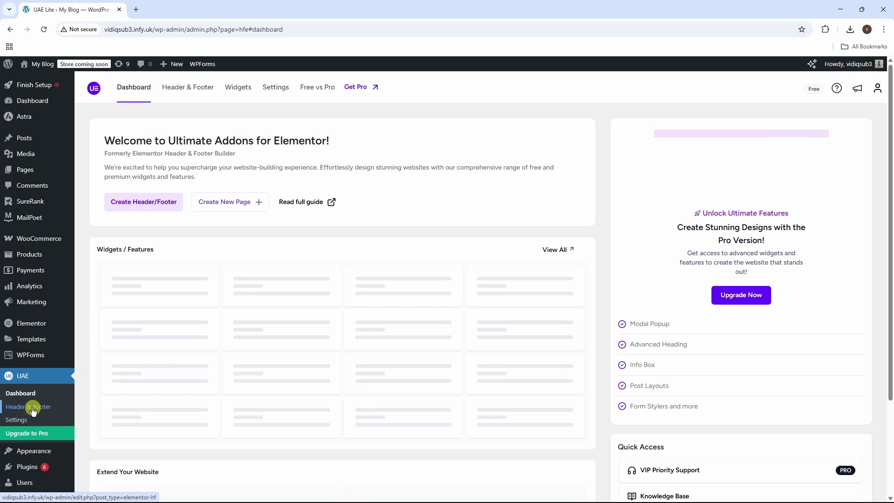
# Step: Add a new header and footer template titled "New Header" and set its template type to Header
pyautogui.click(41, 407)
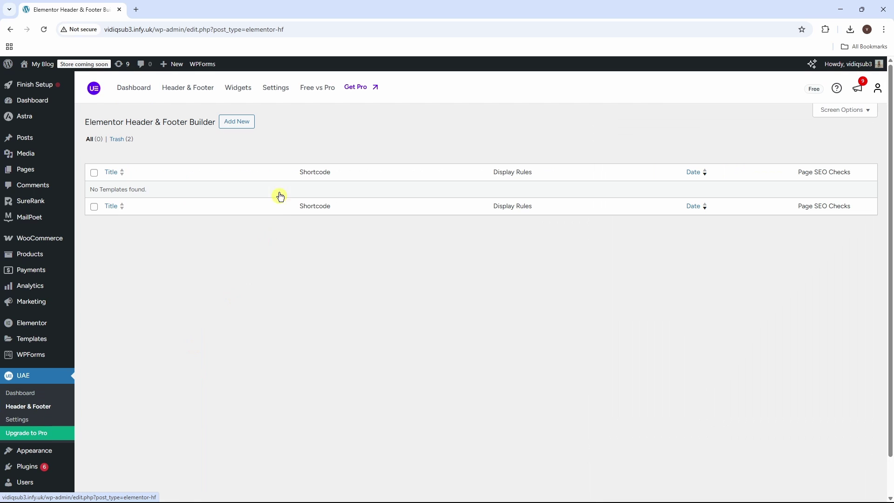
pyautogui.click(247, 125)
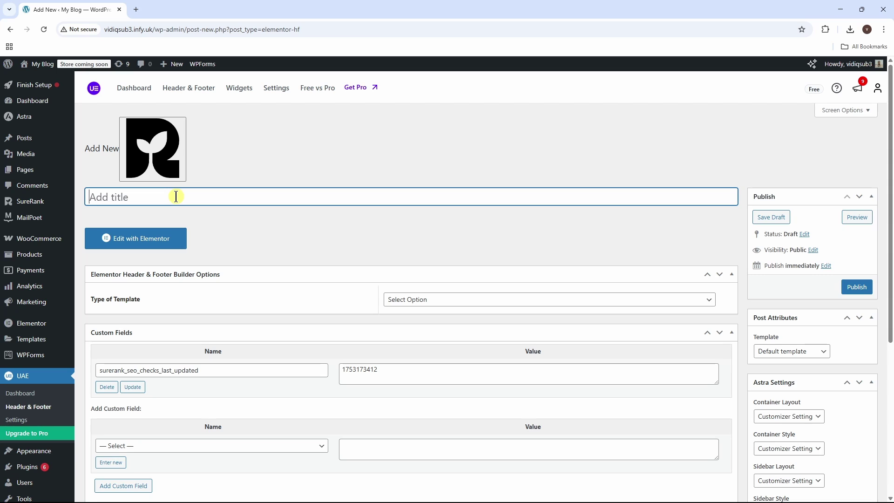
pyautogui.write('New Header')
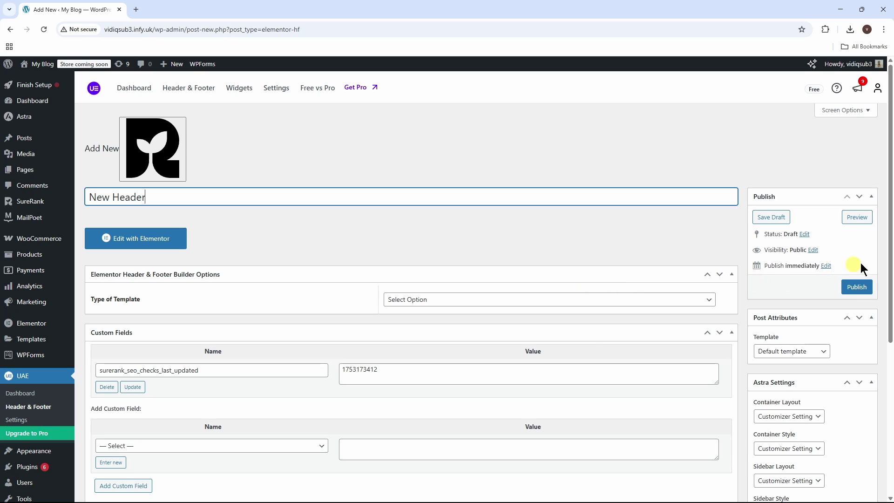
pyautogui.scroll(-1, 890, 251)
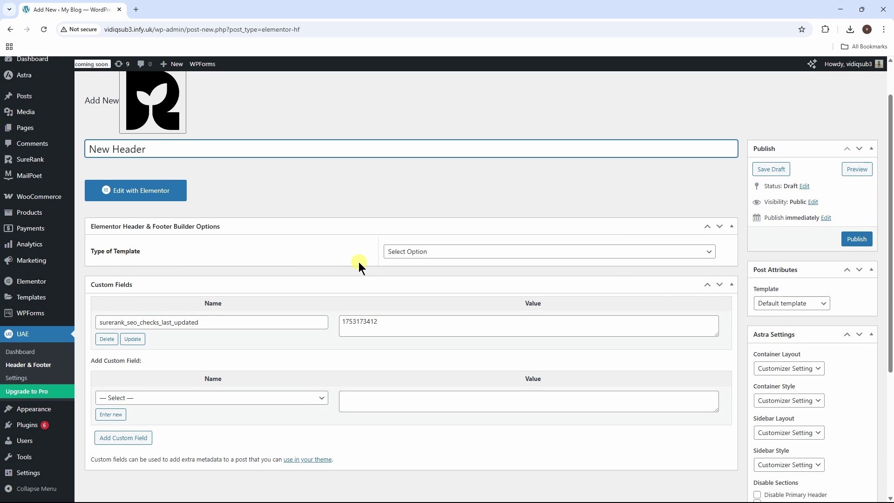
pyautogui.click(477, 252)
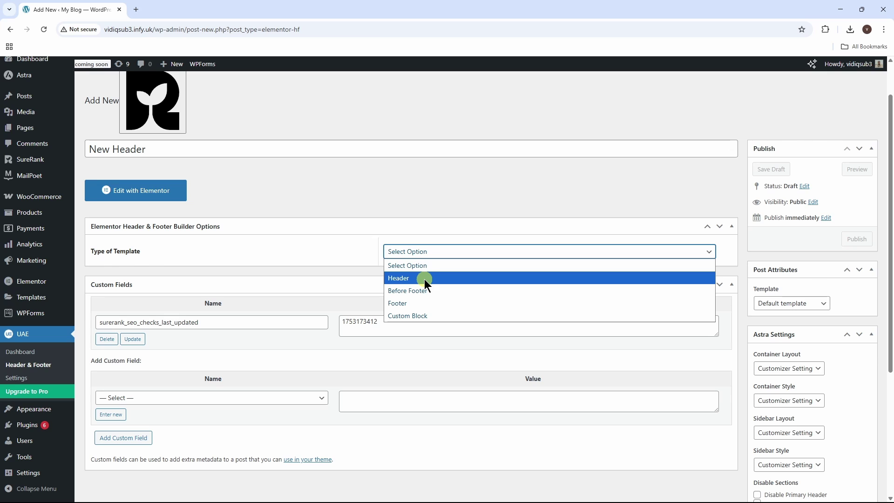
pyautogui.click(409, 280)
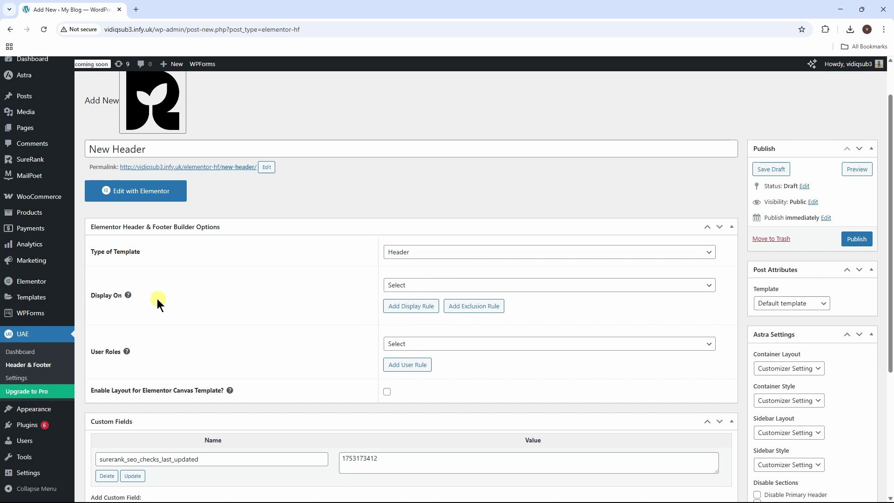
# Step: Set the header template's display rule to Entire Website
pyautogui.click(422, 286)
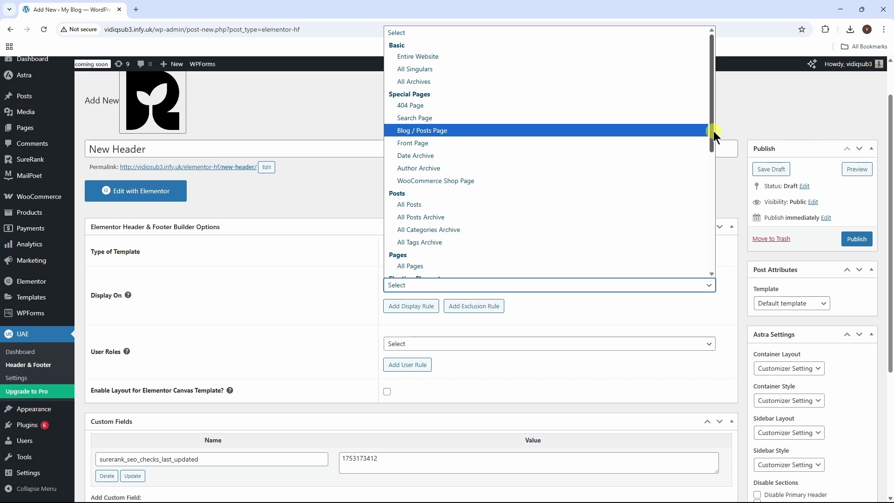
pyautogui.moveTo(713, 130); pyautogui.dragTo(713, 149)
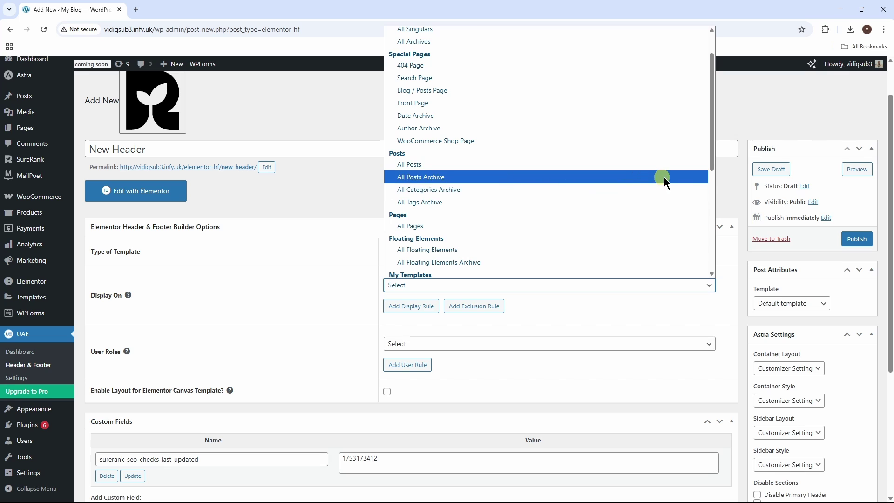
pyautogui.moveTo(711, 160); pyautogui.dragTo(714, 135)
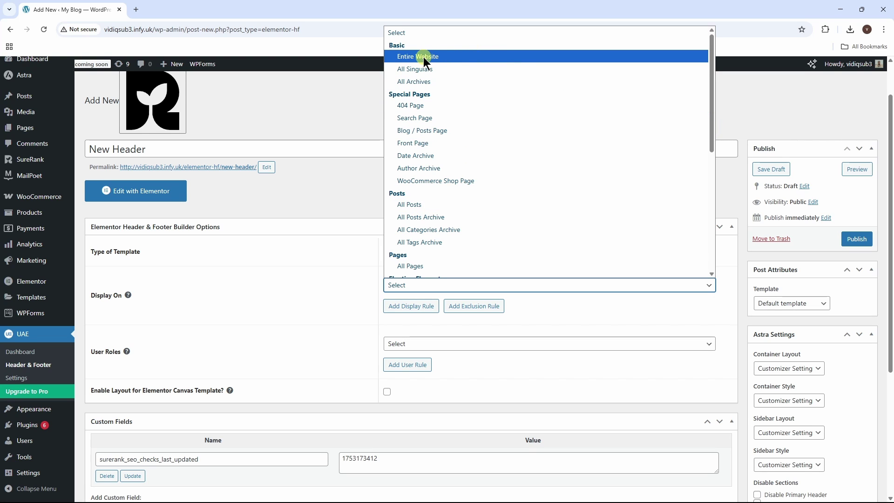
pyautogui.click(454, 55)
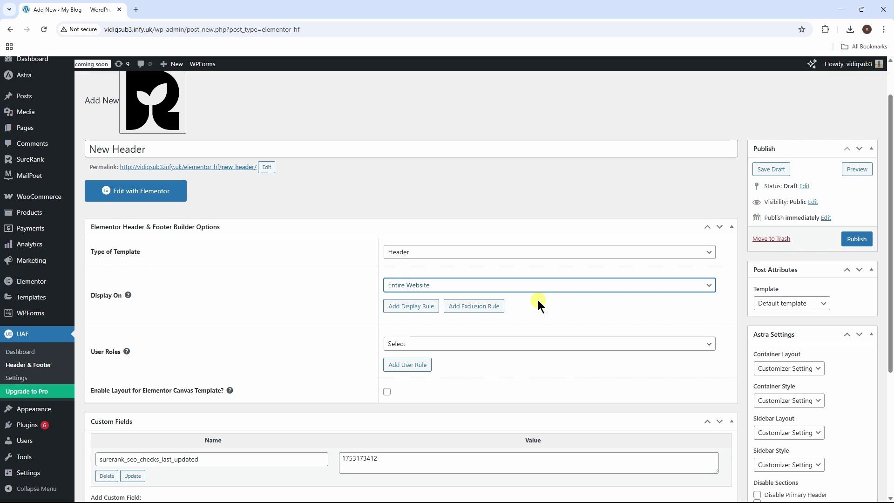
pyautogui.click(421, 307)
pyautogui.click(443, 303)
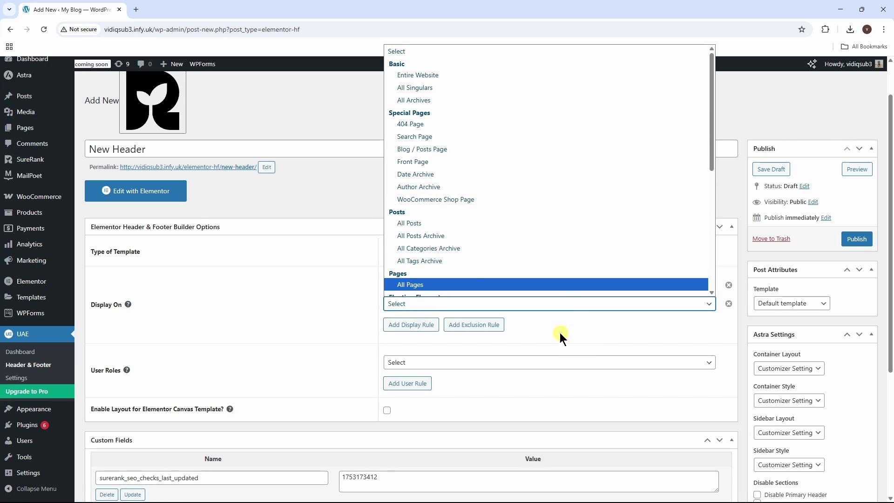
pyautogui.click(535, 324)
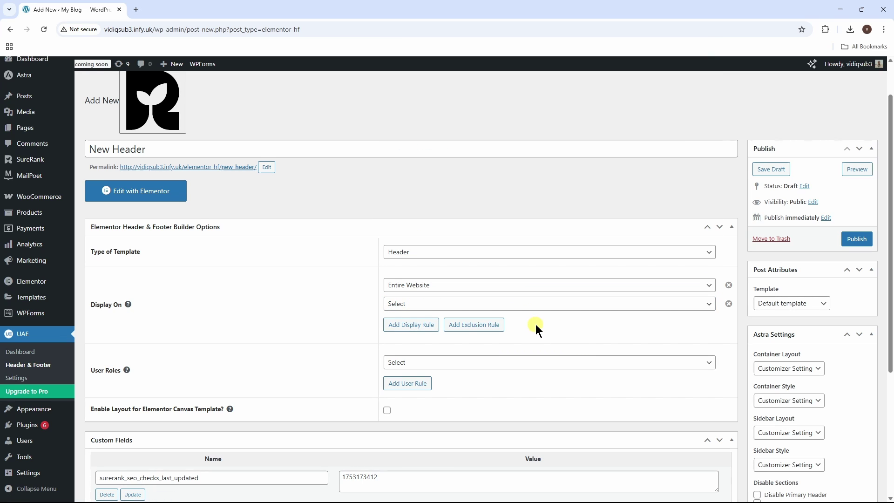
pyautogui.click(728, 303)
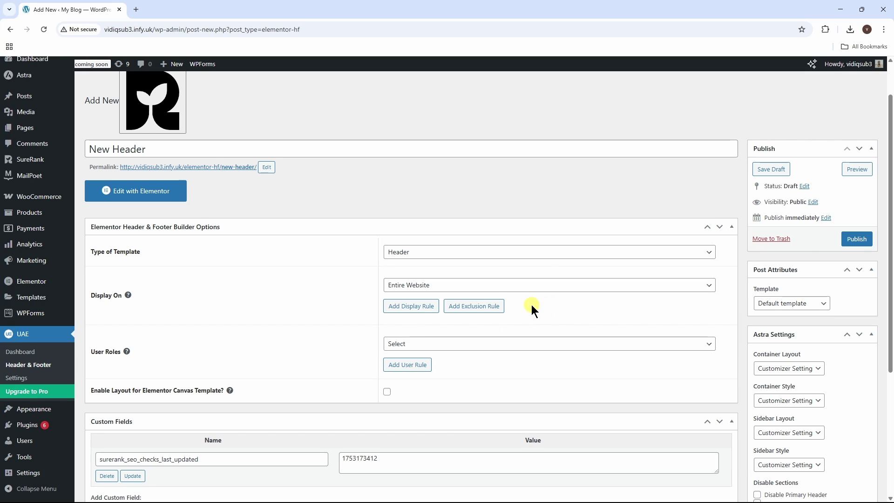
pyautogui.click(487, 310)
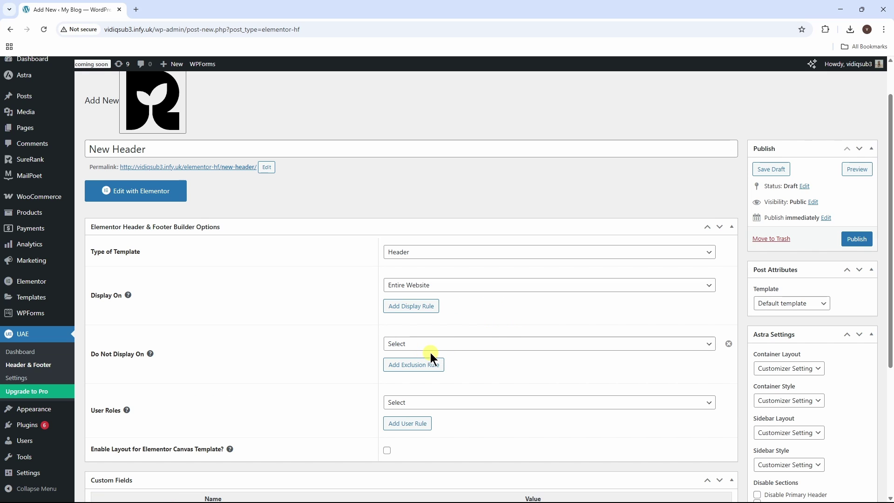
pyautogui.click(728, 344)
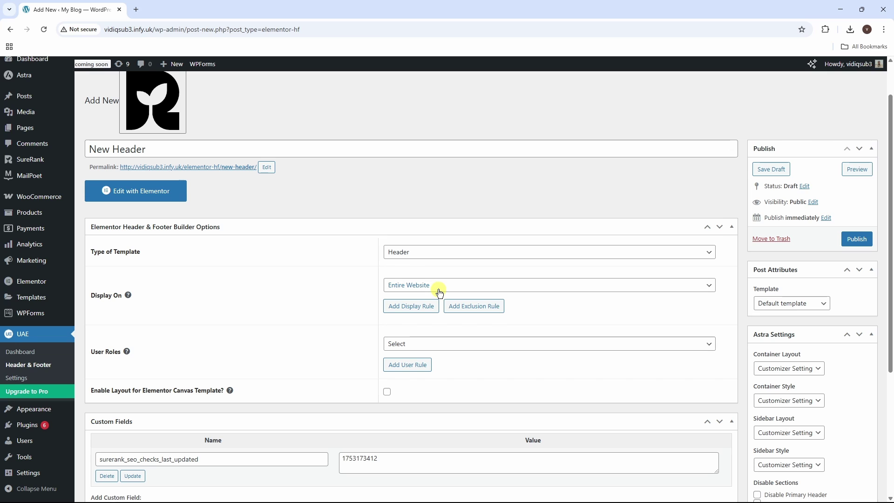
# Step: Set the header template's user roles to All and enable the layout for the Elementor Canvas template
pyautogui.scroll(-1, 698, 311)
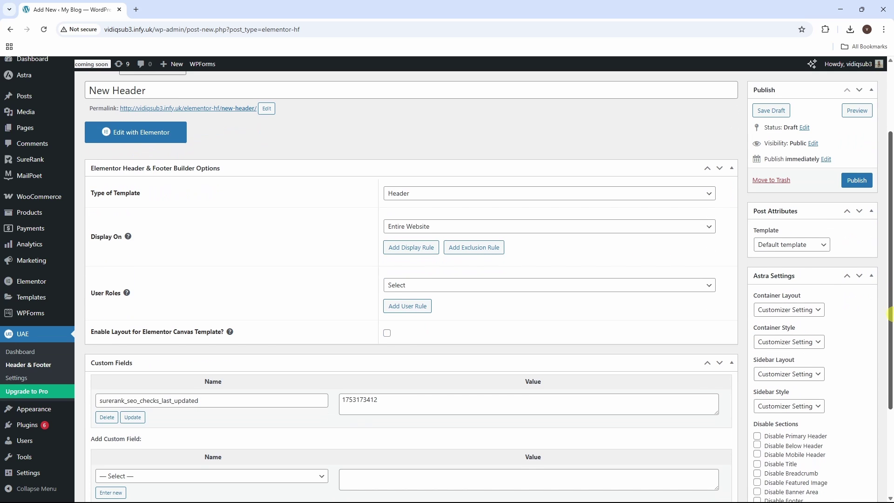
pyautogui.click(425, 285)
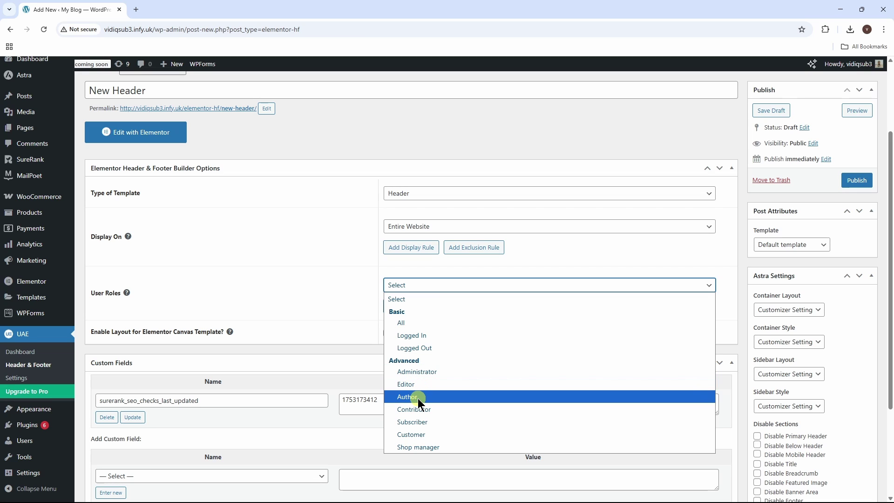
pyautogui.click(415, 326)
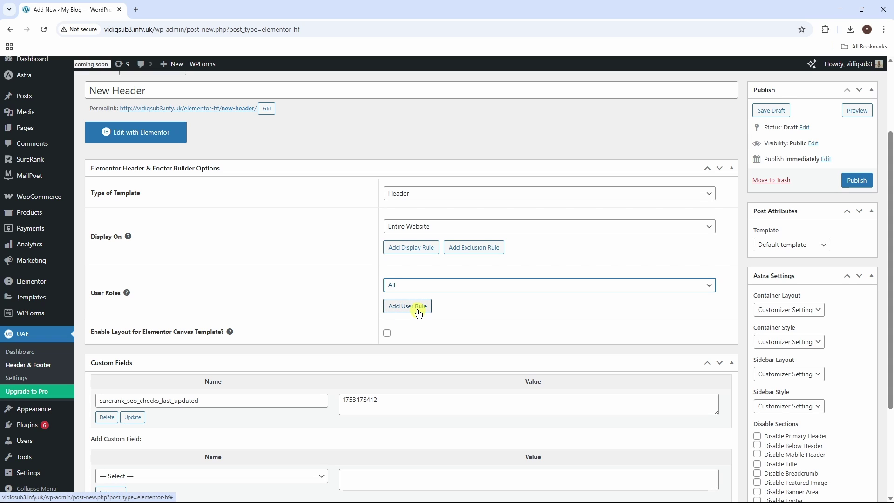
pyautogui.click(388, 334)
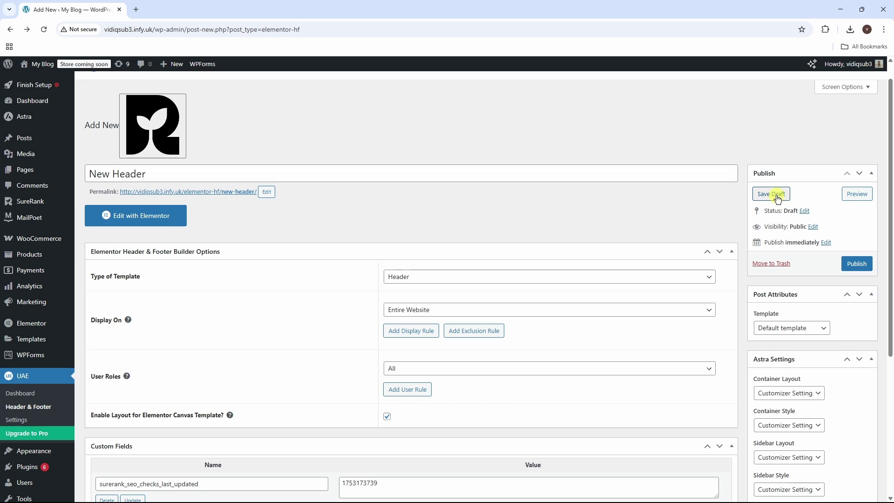
# Step: Save the header template as a draft and open it in Elementor at the Ultimate Addons widgets
pyautogui.click(776, 195)
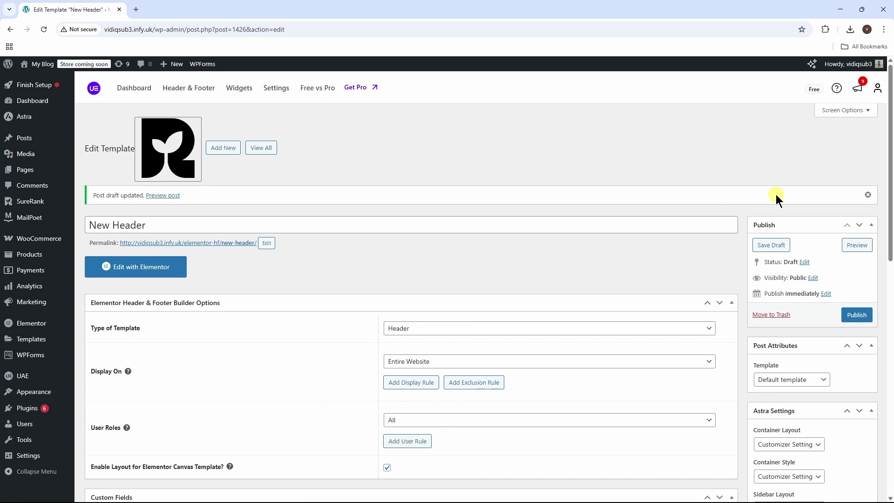
pyautogui.click(160, 269)
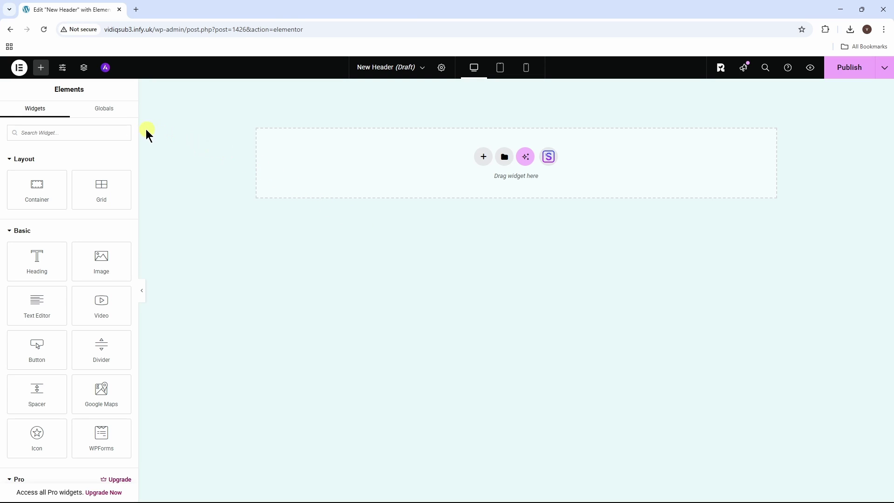
pyautogui.scroll(-1, 135, 119)
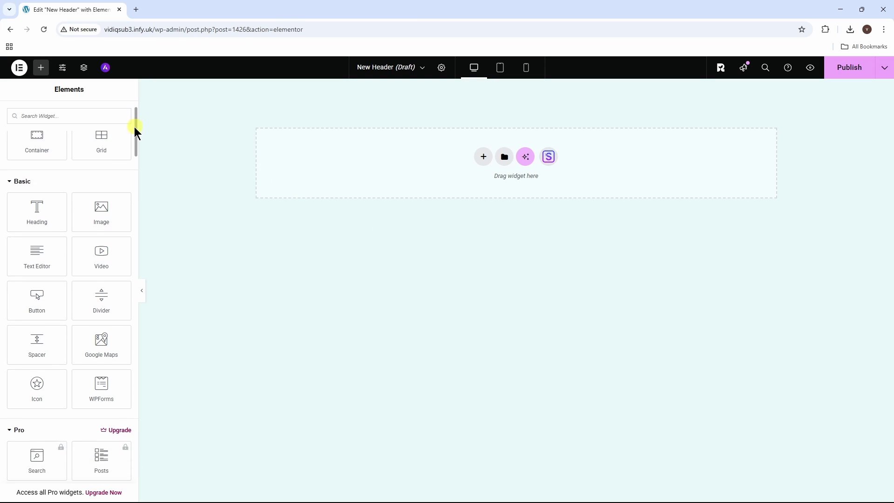
pyautogui.moveTo(134, 126); pyautogui.dragTo(135, 363)
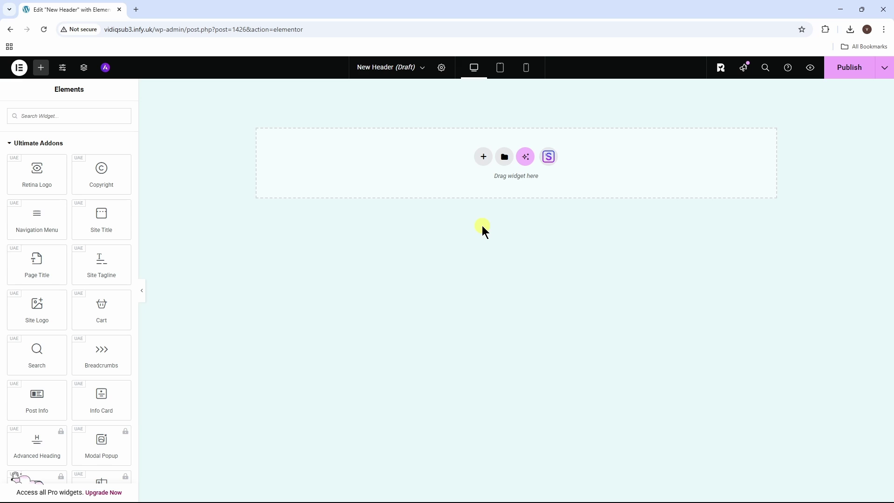
# Step: Add a flexbox container with two equal side-by-side columns to the header
pyautogui.click(484, 158)
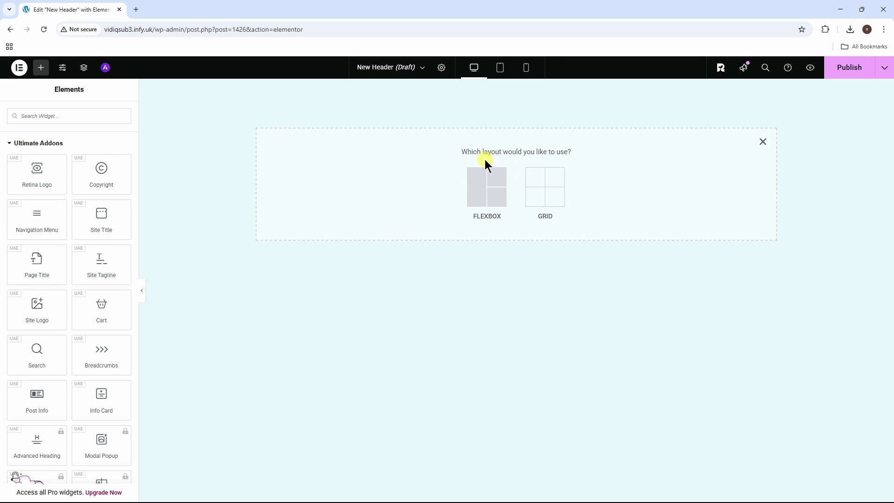
pyautogui.click(485, 189)
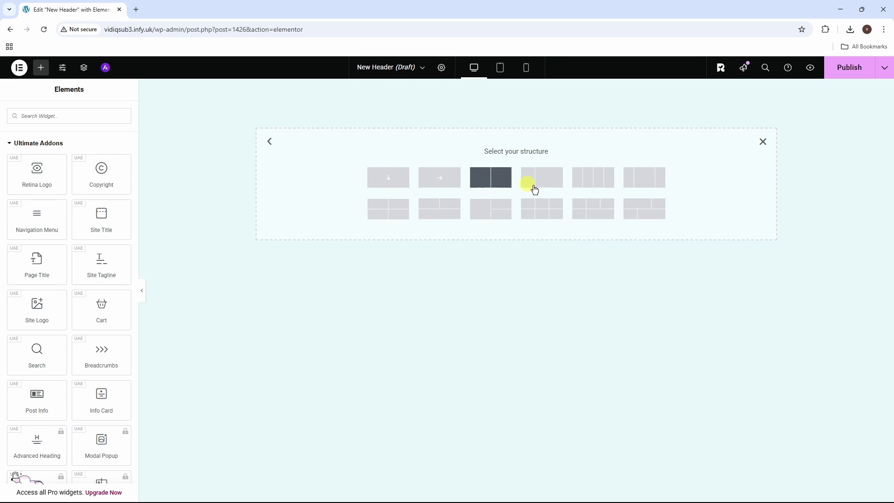
pyautogui.click(495, 185)
pyautogui.click(494, 182)
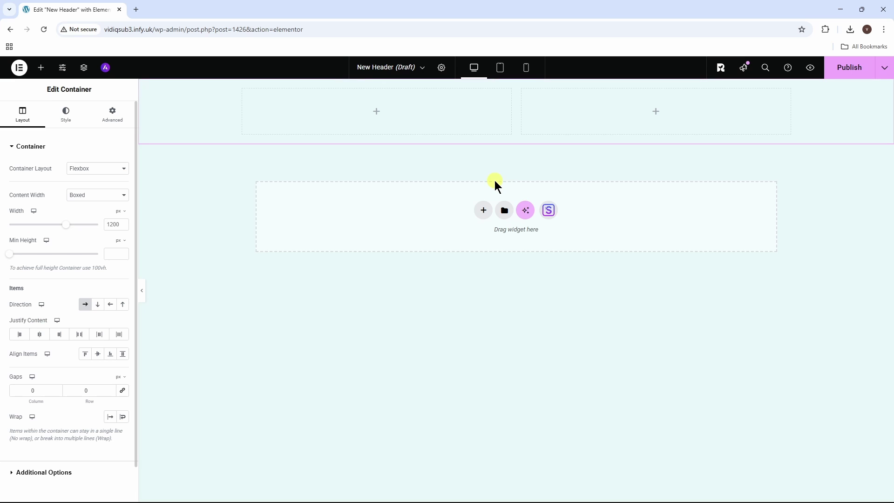
# Step: Add the Ultimate Addons Site Logo widget to the first column of the header container
pyautogui.click(375, 111)
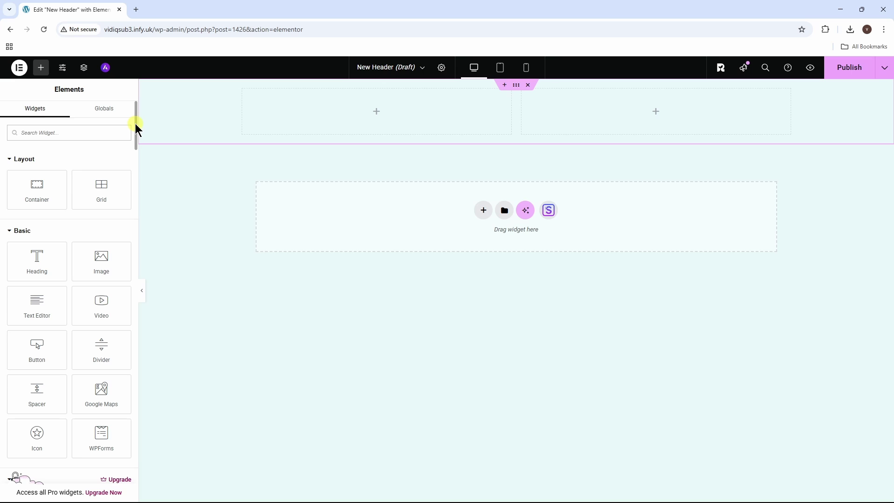
pyautogui.moveTo(135, 124); pyautogui.dragTo(130, 363)
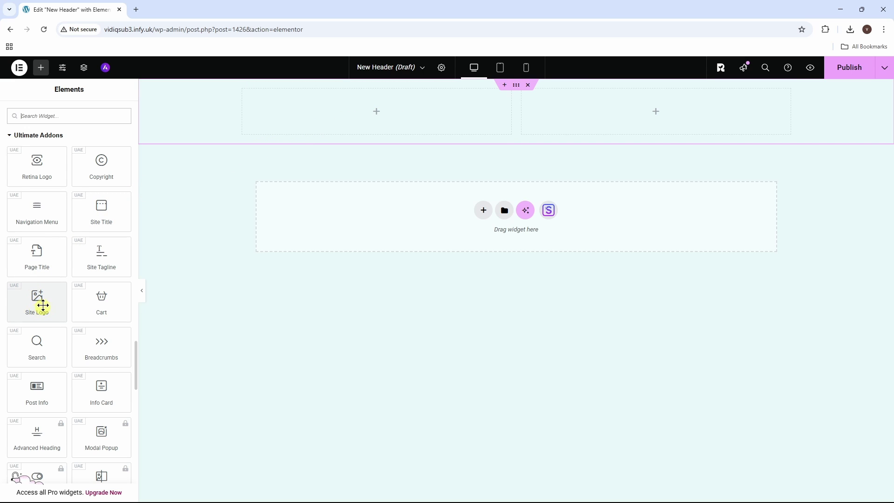
pyautogui.moveTo(41, 302); pyautogui.dragTo(386, 108)
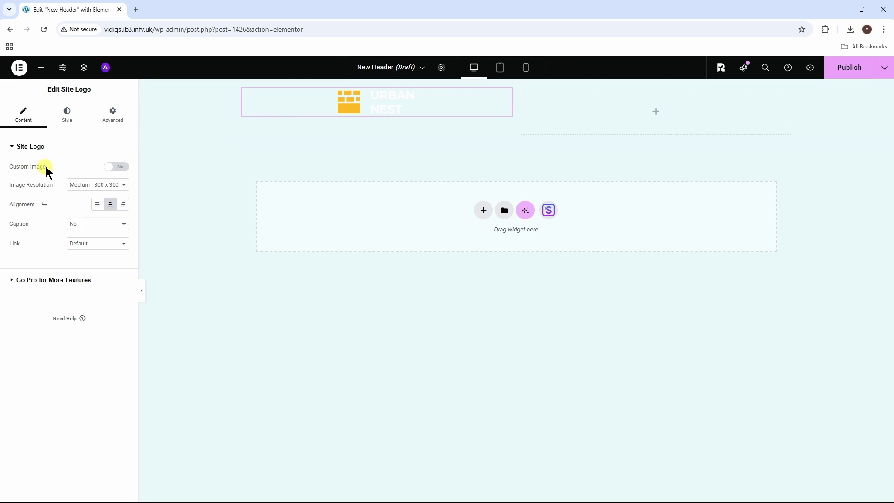
# Step: Enable a custom image for the site logo and choose the LLE pen-nib logo from the media library
pyautogui.click(119, 167)
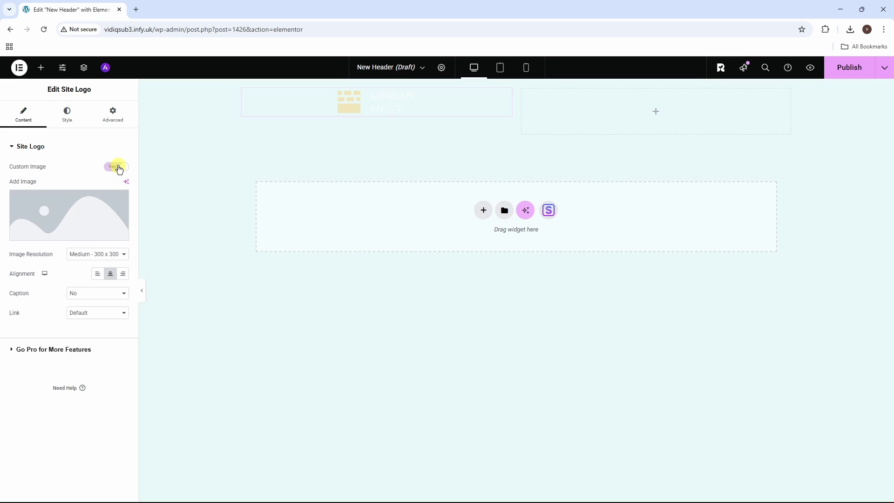
pyautogui.click(81, 237)
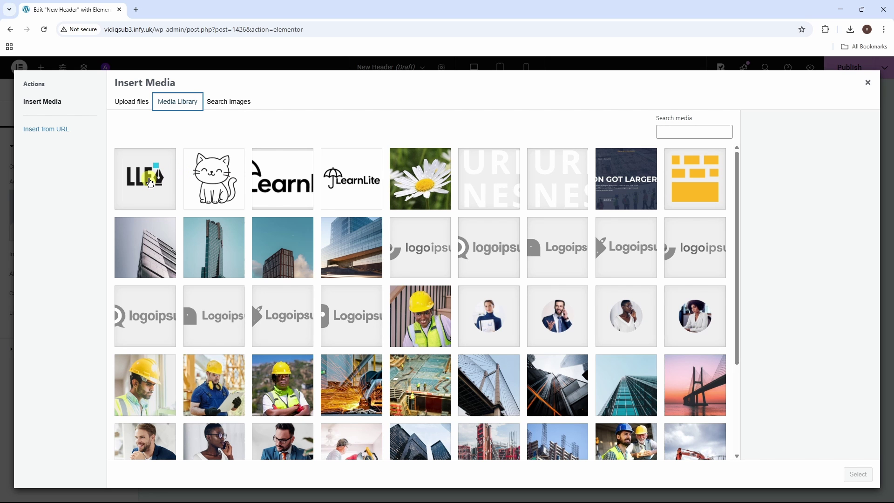
pyautogui.click(150, 182)
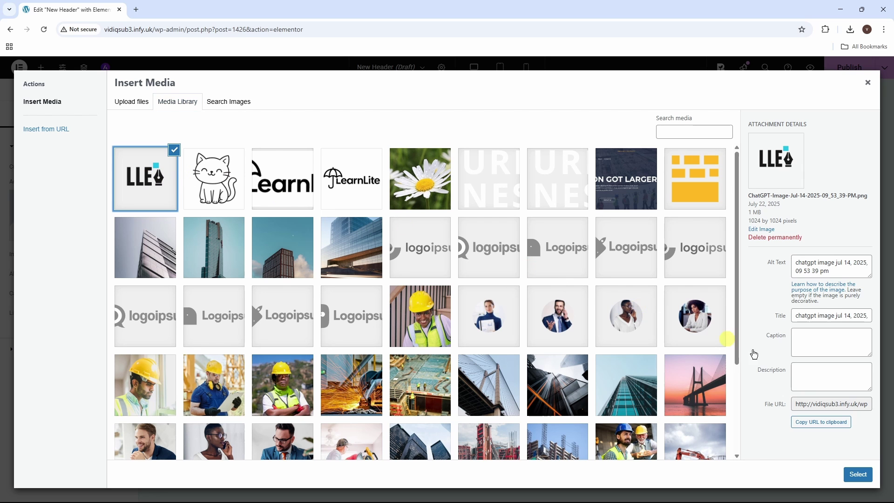
pyautogui.click(858, 474)
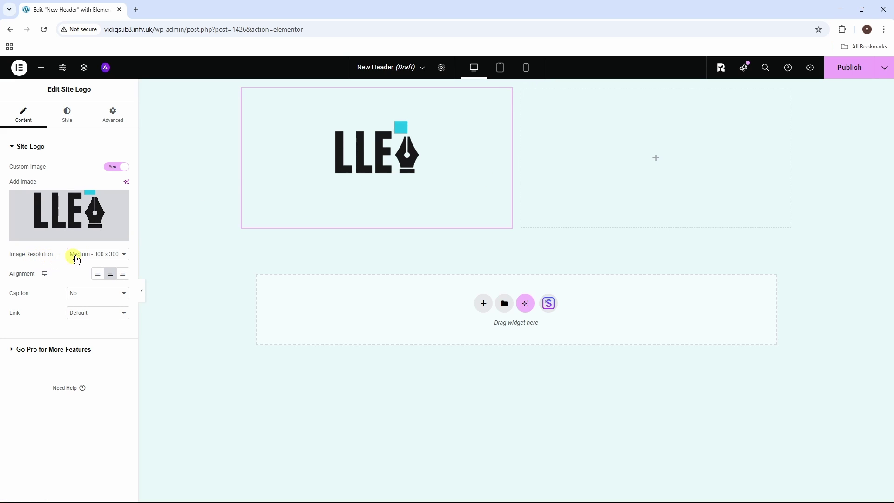
# Step: Keep the logo's image resolution at Medium - 300 x 300, try the alignment options and align it left
pyautogui.click(116, 255)
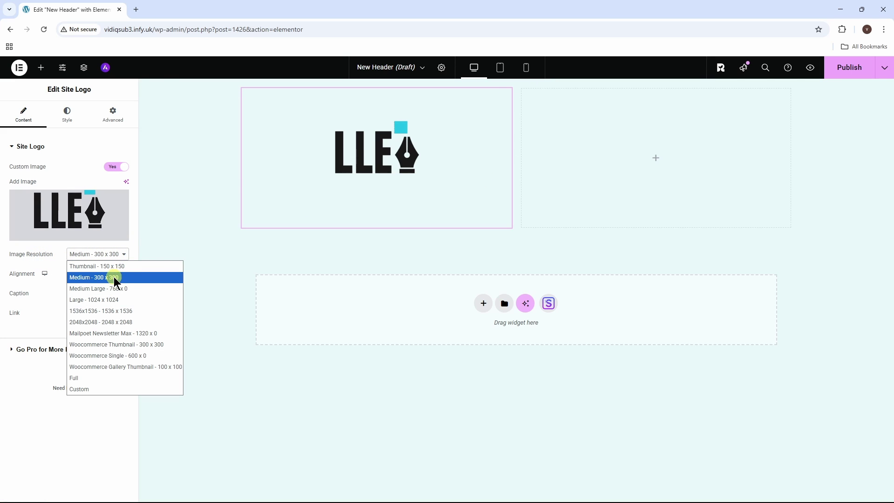
pyautogui.click(114, 278)
pyautogui.click(99, 275)
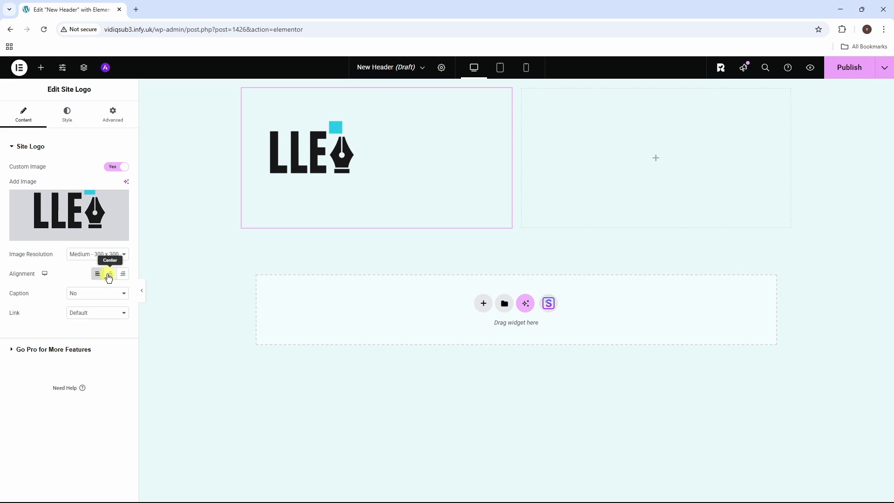
pyautogui.click(108, 276)
pyautogui.click(121, 274)
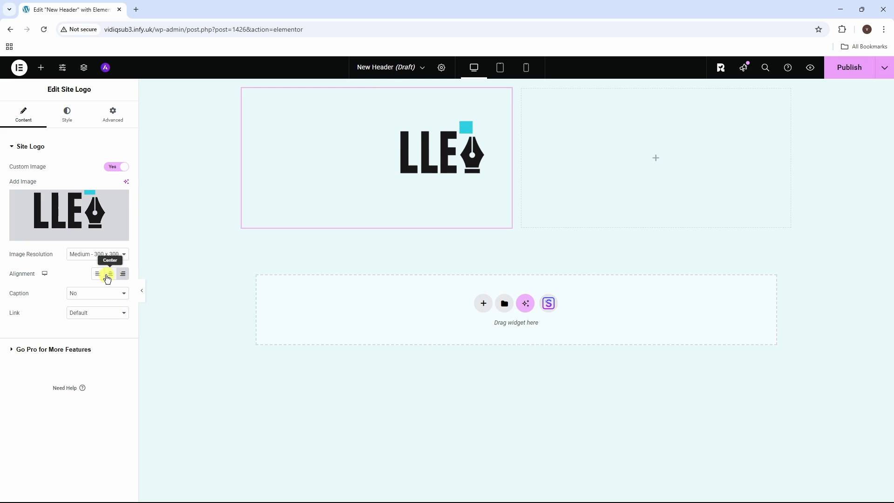
pyautogui.click(98, 274)
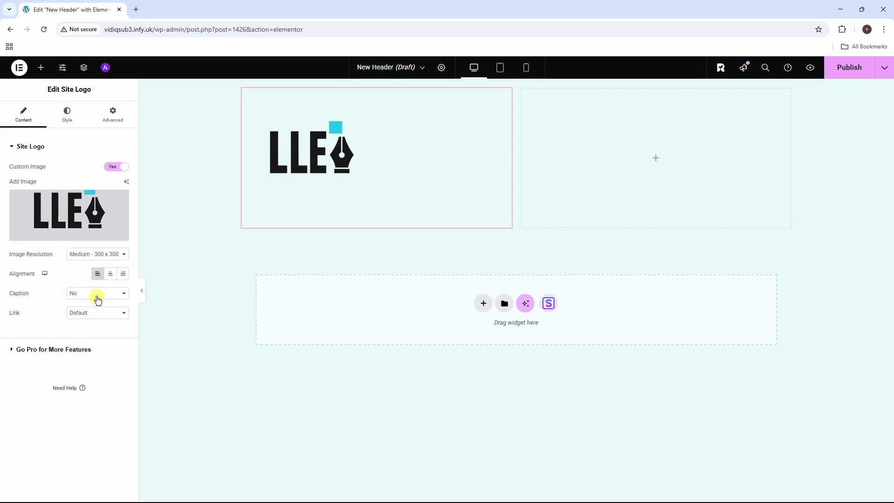
pyautogui.click(80, 295)
pyautogui.click(35, 304)
pyautogui.click(102, 315)
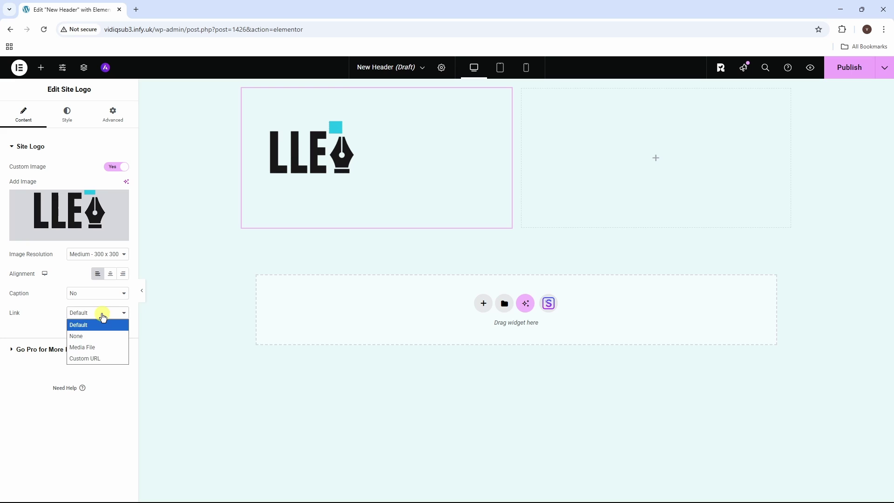
pyautogui.click(53, 316)
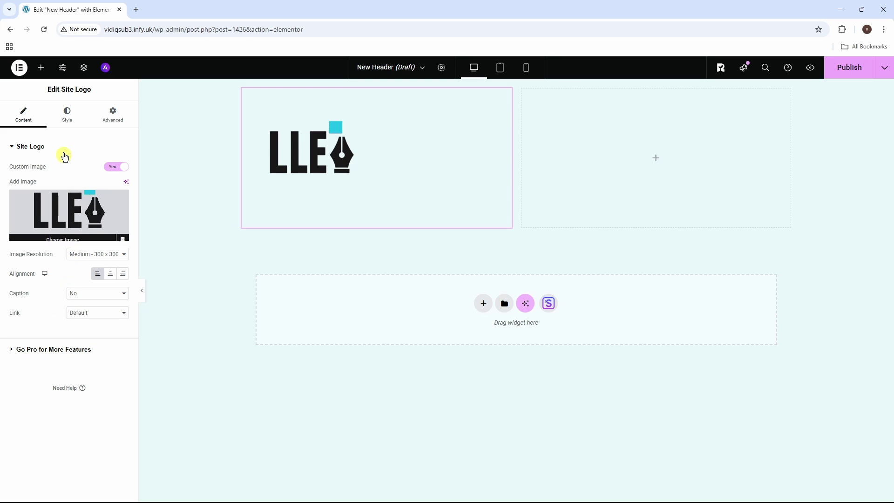
# Step: Set the site logo's width to 53% in its style settings
pyautogui.click(67, 114)
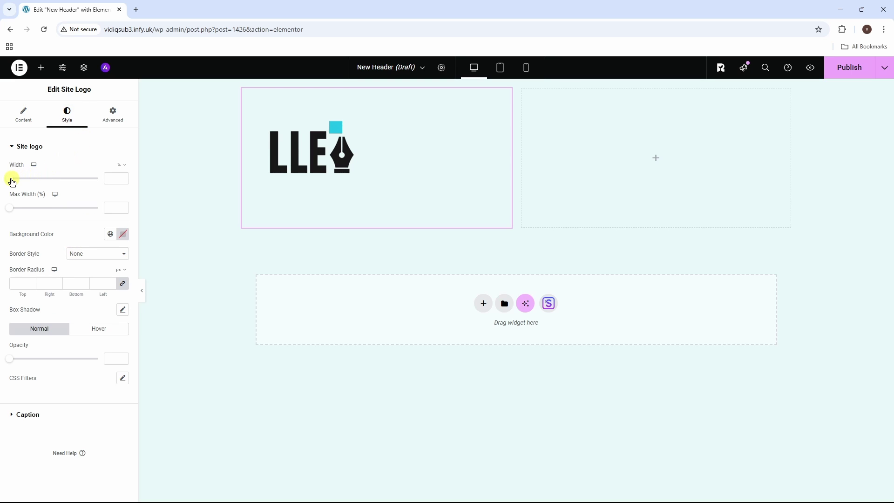
pyautogui.moveTo(11, 180); pyautogui.dragTo(56, 179)
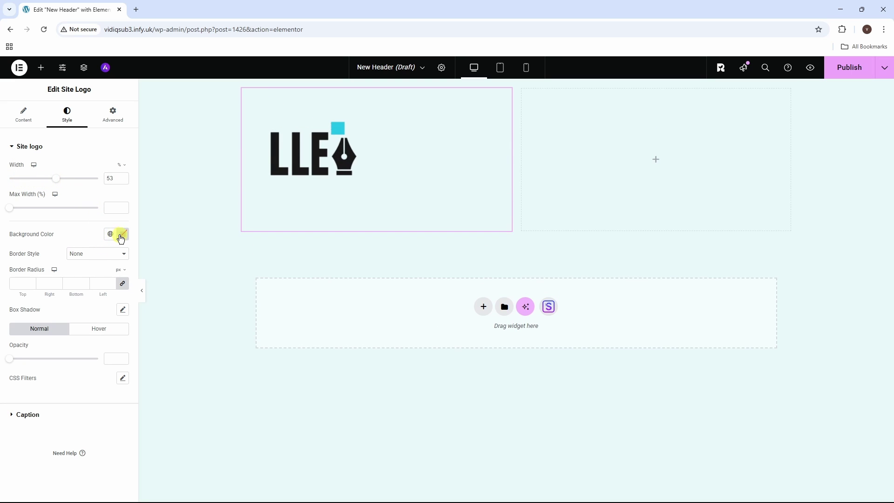
# Step: Try a blue background colour on the site logo and clear it again
pyautogui.click(122, 236)
pyautogui.click(176, 279)
pyautogui.moveTo(156, 348); pyautogui.dragTo(135, 347)
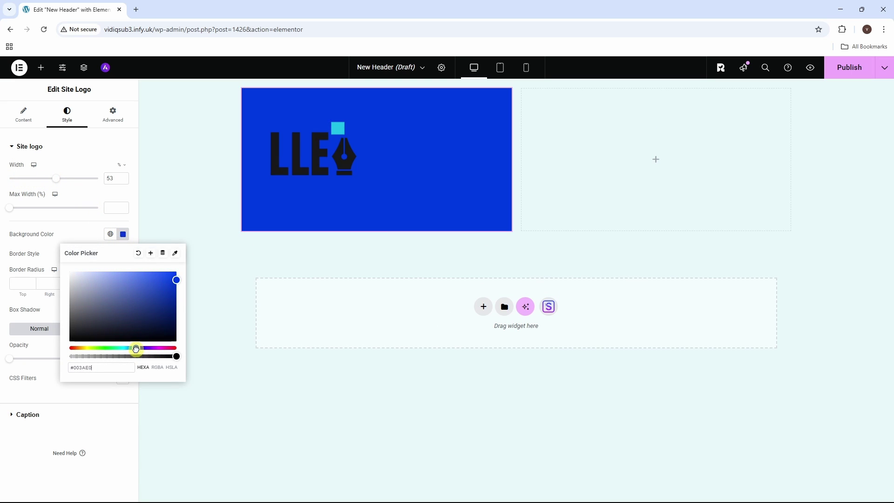
pyautogui.click(137, 252)
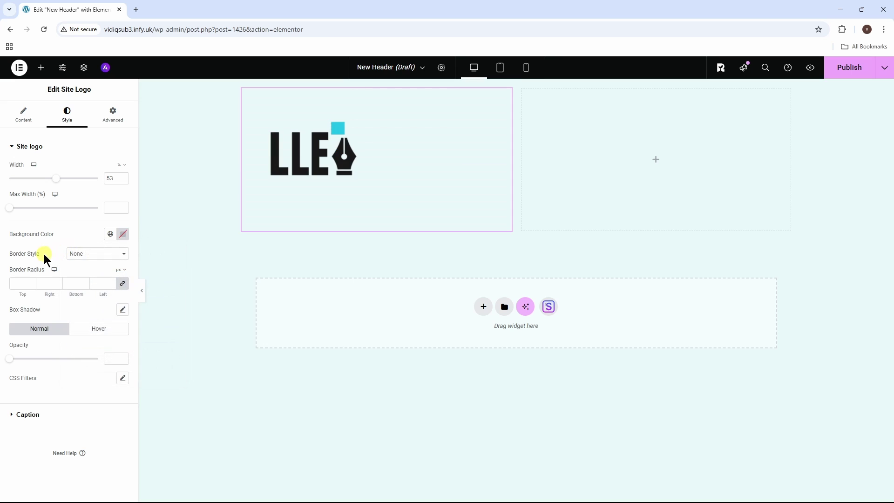
# Step: Leave the site logo's border style at None and raise its normal-state opacity to the maximum
pyautogui.click(103, 253)
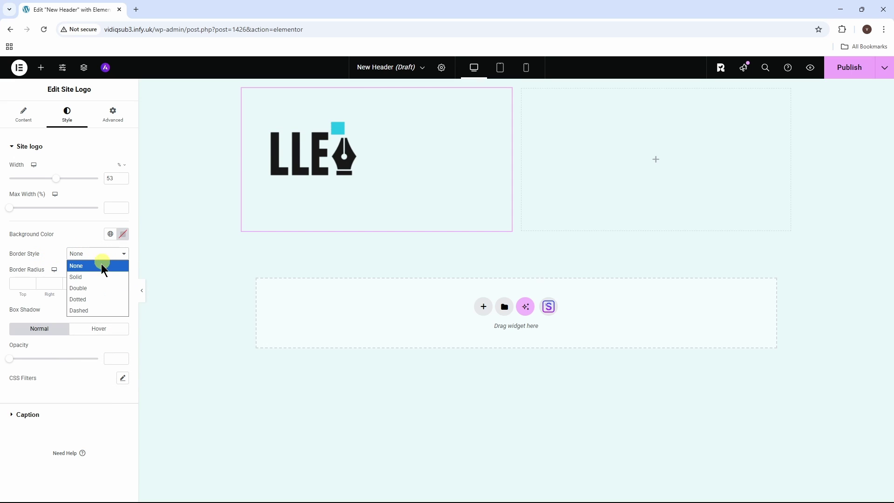
pyautogui.click(63, 257)
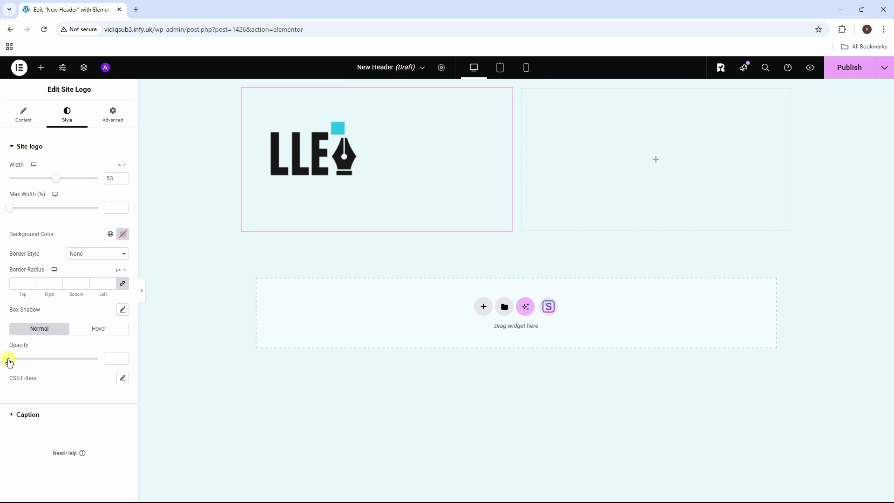
pyautogui.moveTo(12, 361); pyautogui.dragTo(115, 363)
# Step: Set the site logo's margin to 5 px and its padding to -6 px on all sides
pyautogui.click(113, 114)
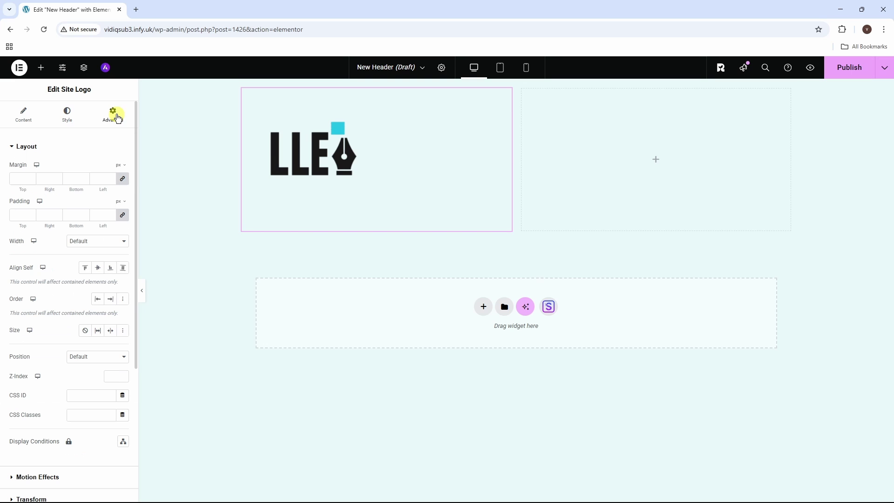
pyautogui.click(31, 178)
pyautogui.write('5')
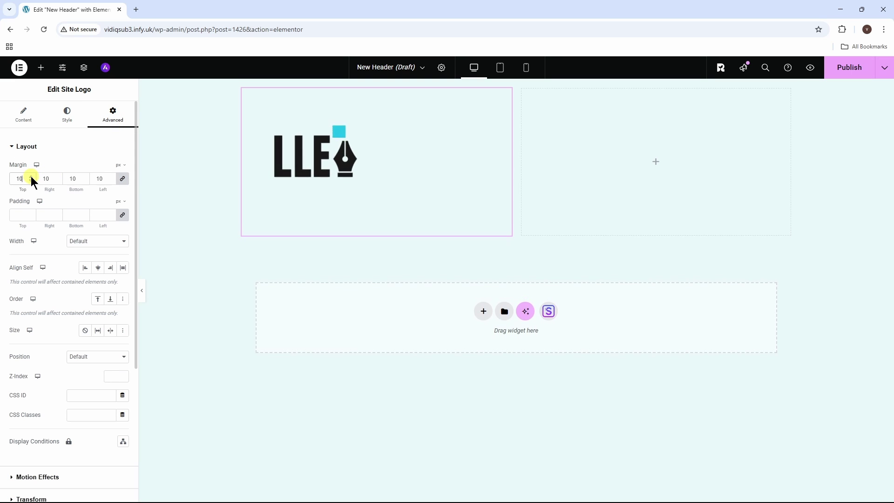
pyautogui.click(31, 215)
pyautogui.write('7')
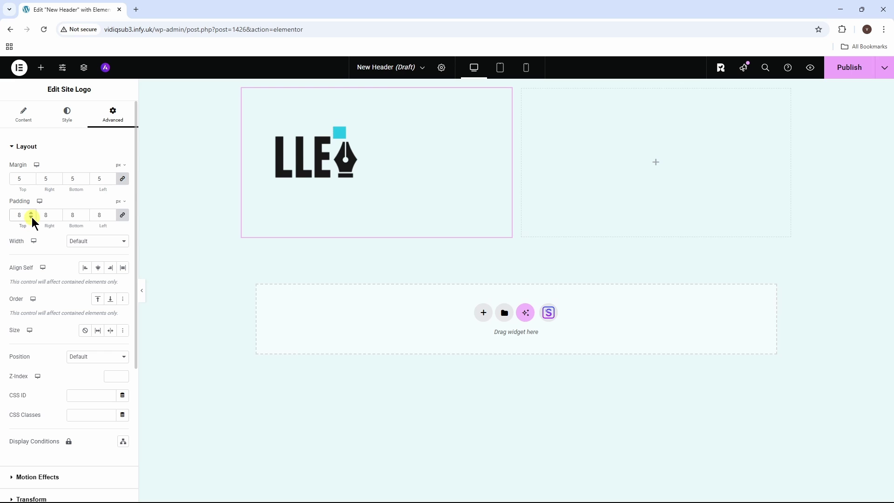
pyautogui.click(30, 217)
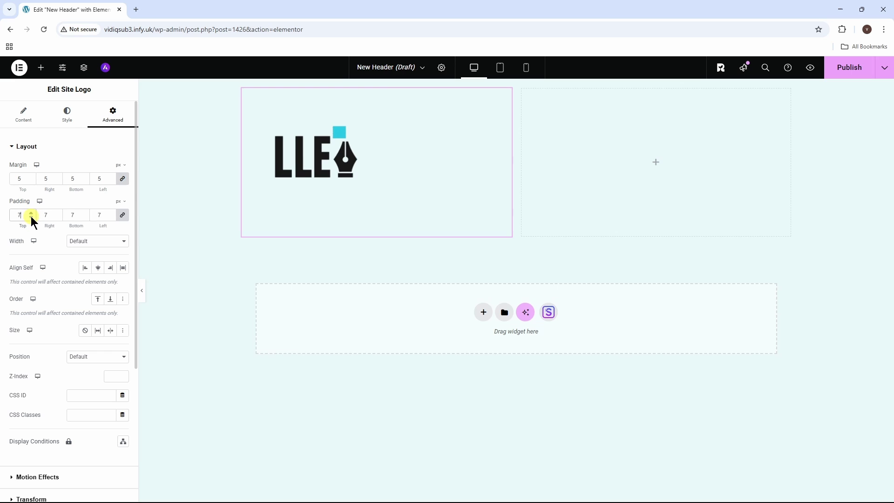
# Step: Try the site logo's Align Self options and set it to stretch across its column
pyautogui.click(102, 270)
pyautogui.click(84, 268)
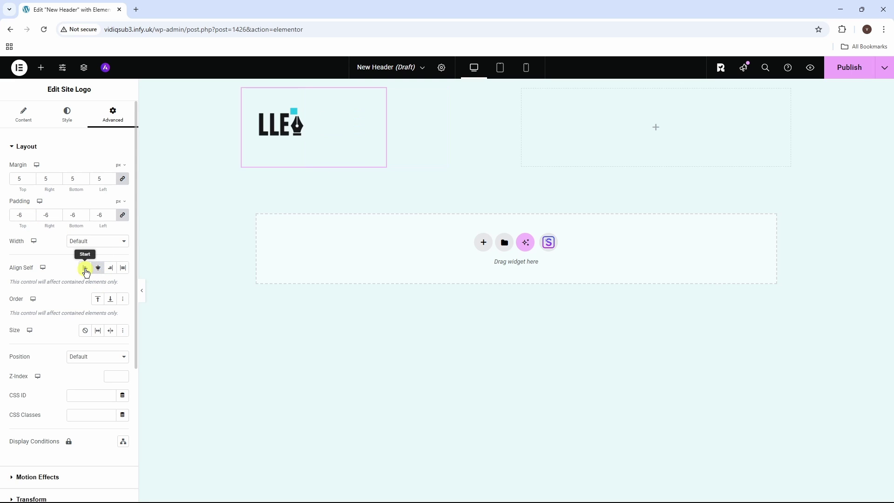
pyautogui.click(123, 267)
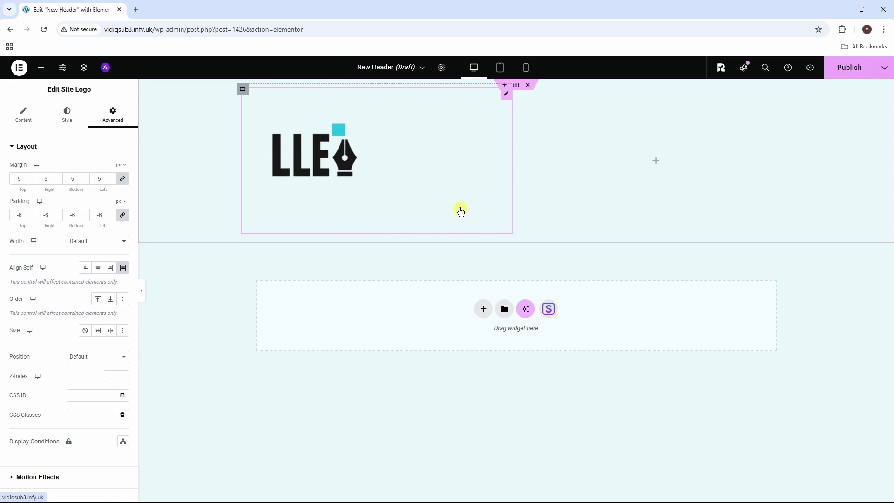
# Step: Set the logo column container's width to 15% and its minimum height to 0 px
pyautogui.click(243, 90)
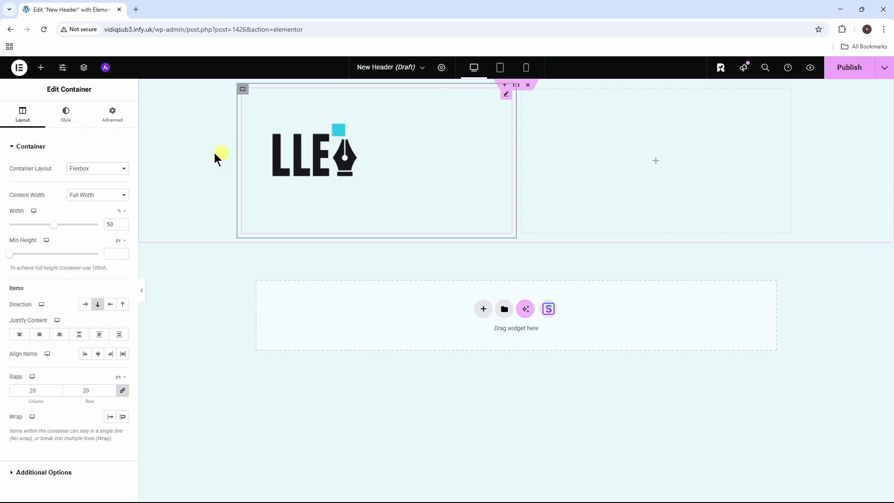
pyautogui.moveTo(55, 227); pyautogui.dragTo(23, 222)
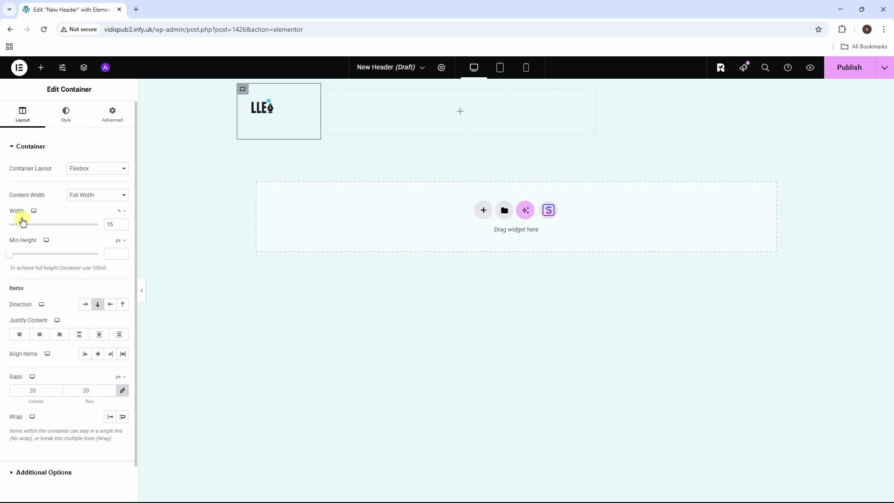
pyautogui.click(12, 255)
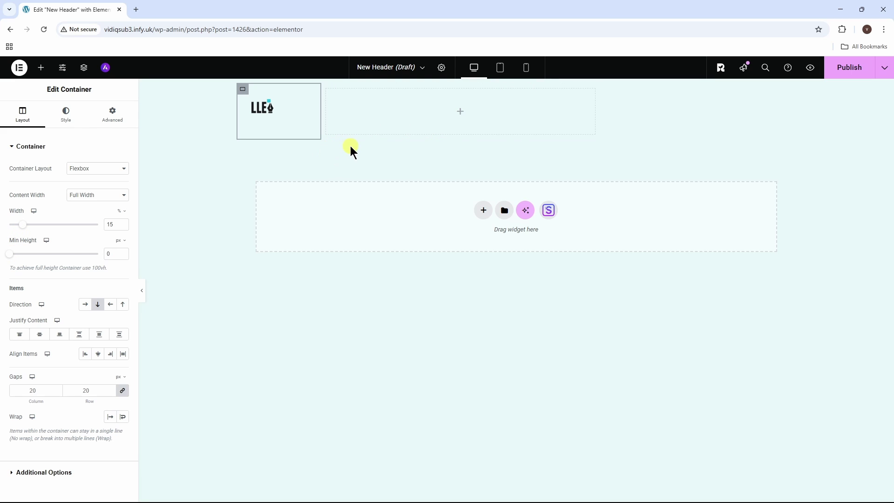
# Step: Add the Ultimate Addons Navigation Menu widget to the empty column beside the logo
pyautogui.click(461, 112)
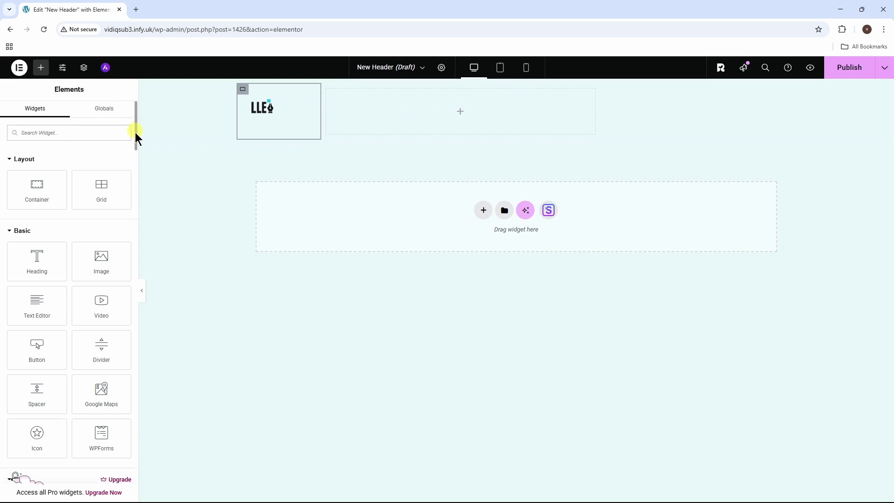
pyautogui.moveTo(135, 135); pyautogui.dragTo(125, 380)
pyautogui.scroll(1, 124, 380)
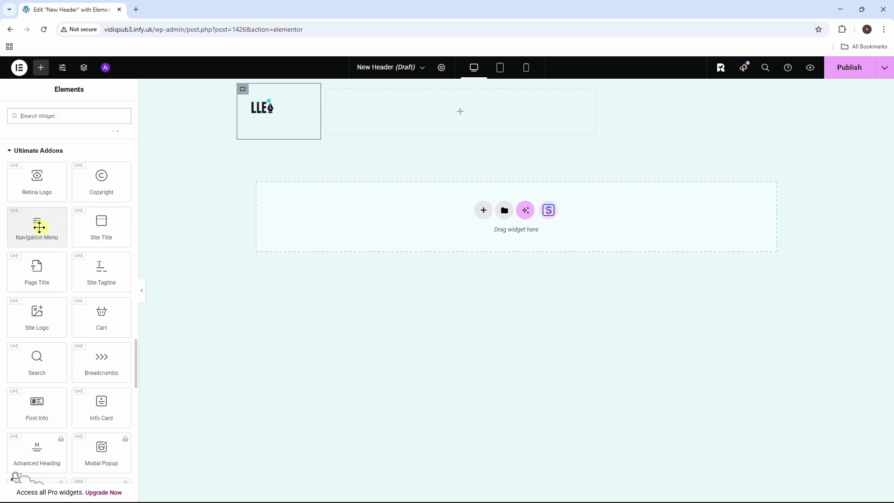
pyautogui.moveTo(39, 225); pyautogui.dragTo(498, 114)
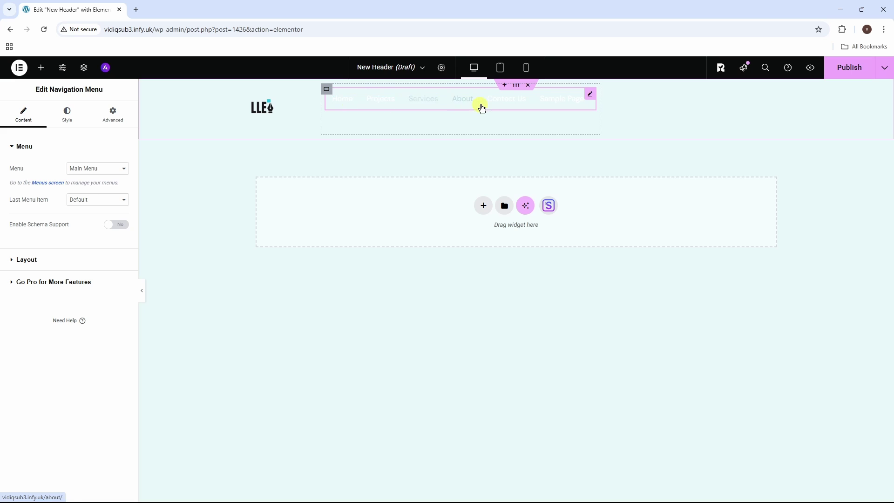
# Step: Set the navigation menu's normal text colour to a strong blue
pyautogui.click(69, 115)
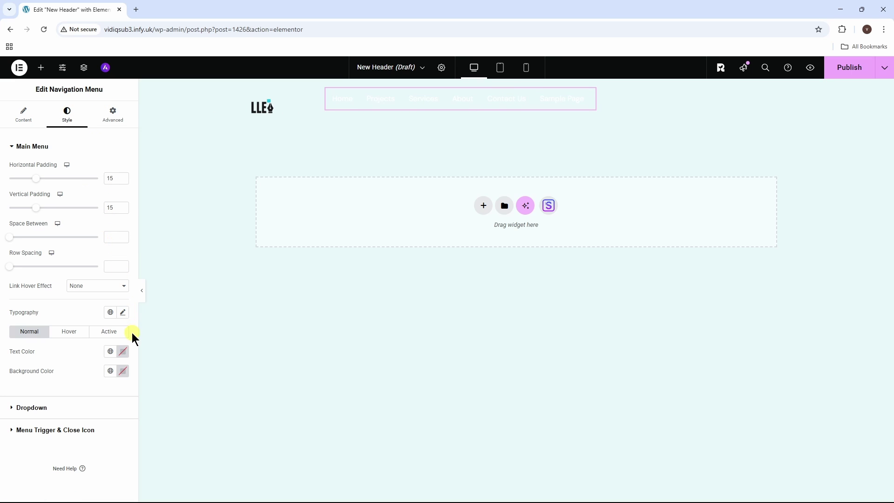
pyautogui.click(124, 351)
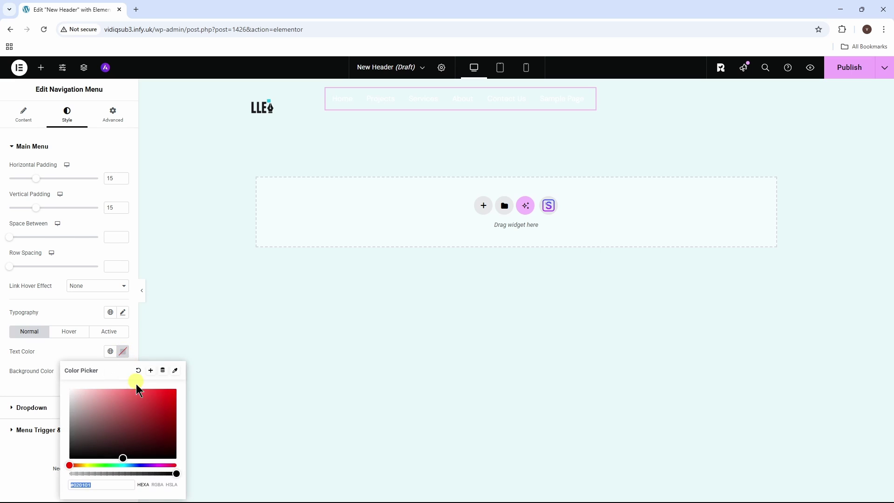
pyautogui.moveTo(147, 418); pyautogui.dragTo(188, 359)
pyautogui.click(137, 465)
pyautogui.click(127, 362)
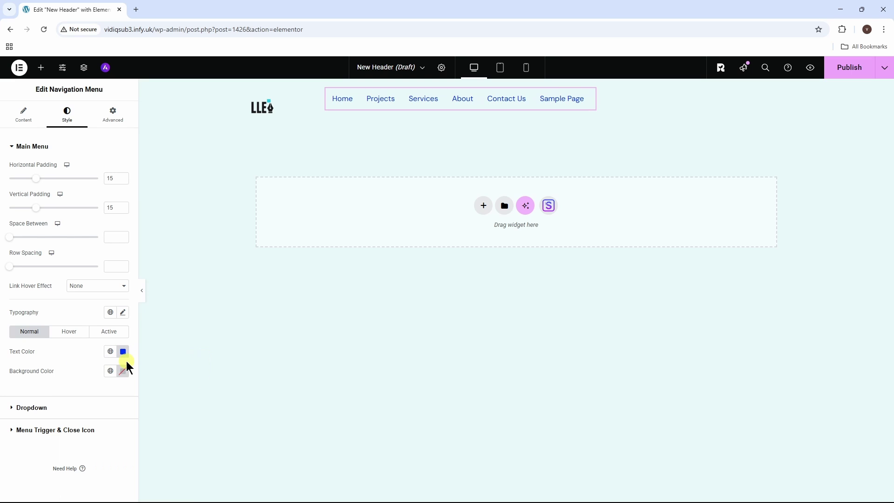
# Step: Try a background colour on the navigation menu's normal state and clear it again
pyautogui.click(124, 375)
pyautogui.moveTo(159, 283); pyautogui.dragTo(182, 248)
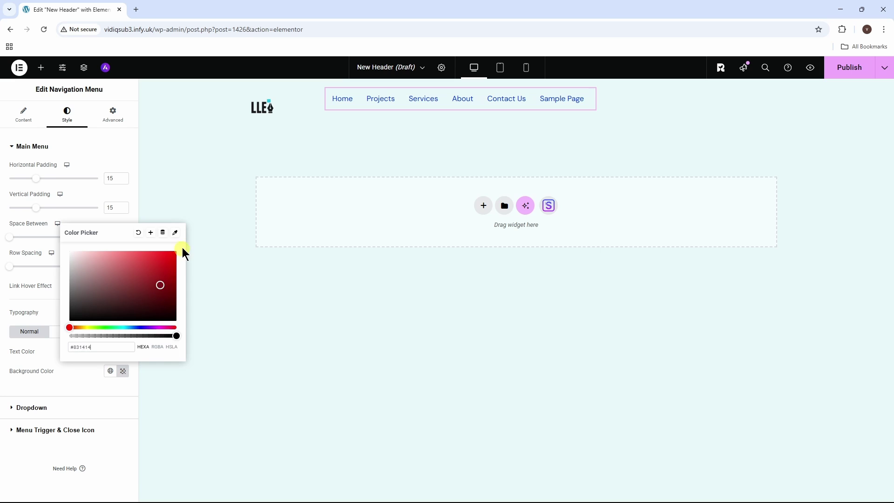
pyautogui.click(106, 327)
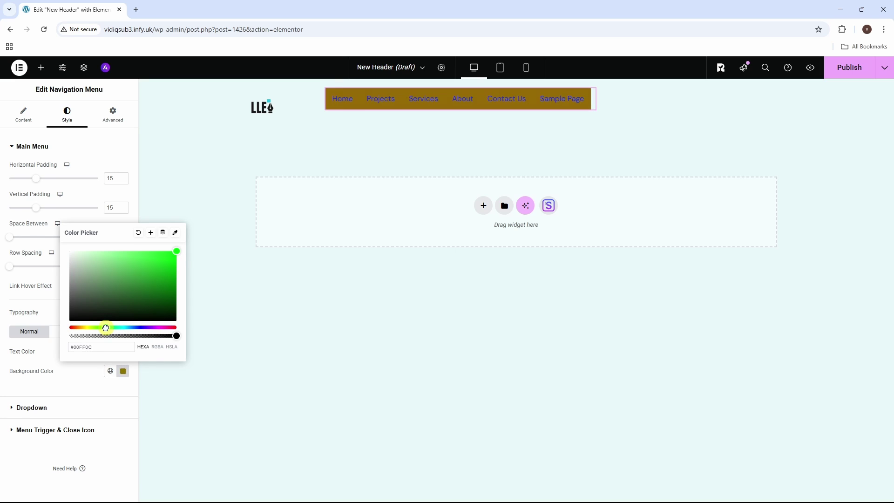
pyautogui.click(139, 233)
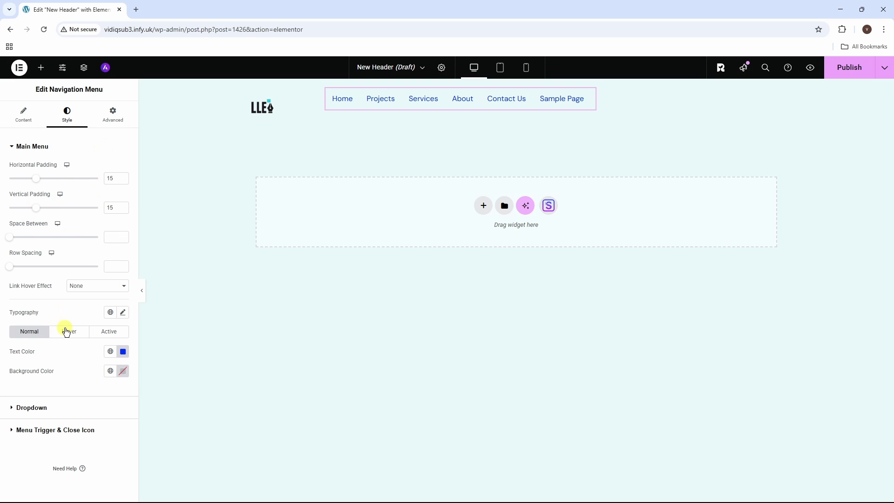
# Step: Set the navigation menu's typography to the Arial font family at a size of 16 px
pyautogui.click(123, 311)
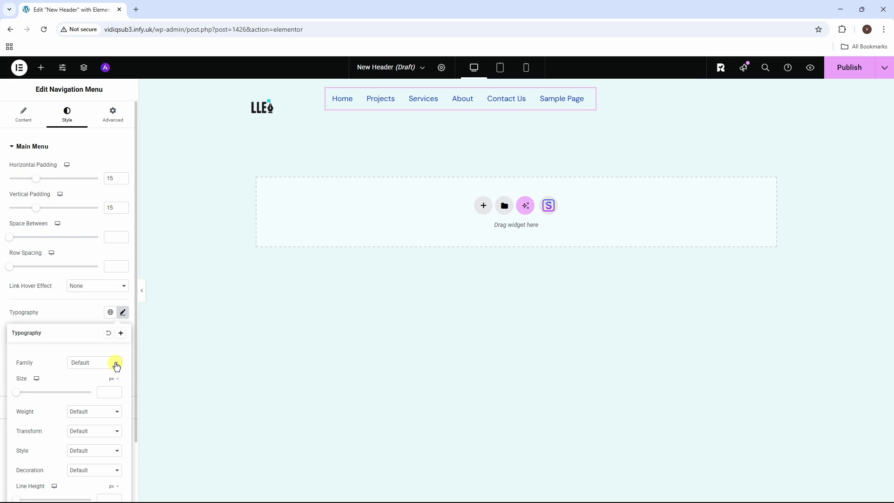
pyautogui.click(116, 366)
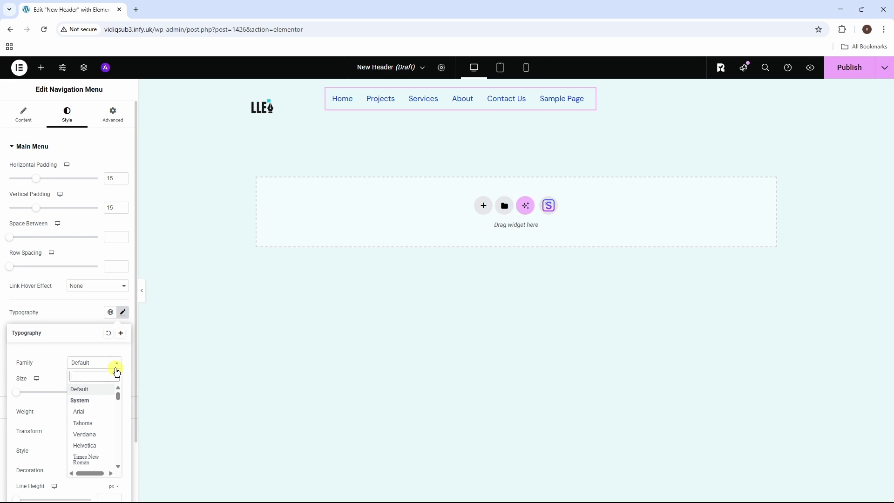
pyautogui.click(86, 412)
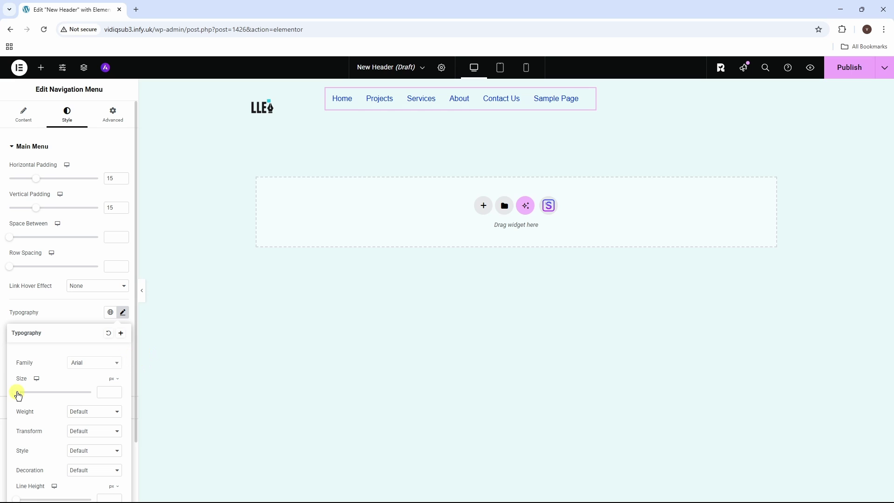
pyautogui.moveTo(18, 392); pyautogui.dragTo(22, 392)
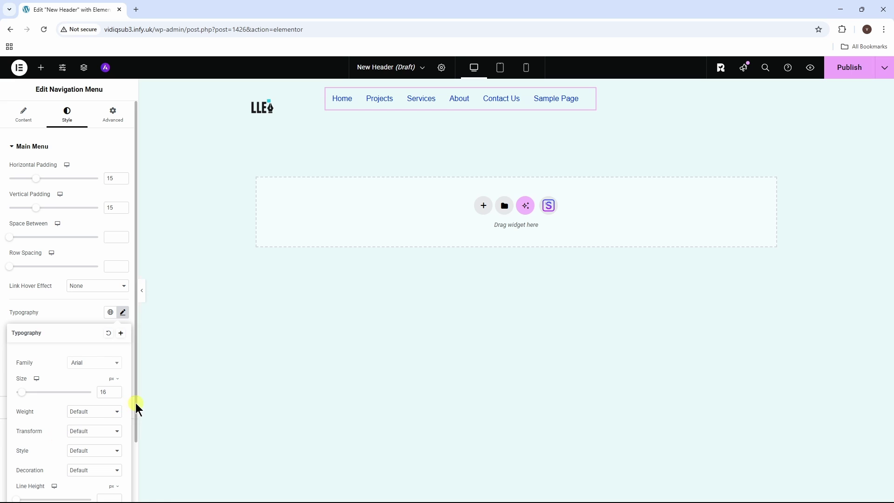
pyautogui.moveTo(135, 403)
pyautogui.mouseDown()
pyautogui.moveTo(132, 479)
pyautogui.moveTo(139, 416)
pyautogui.mouseUp()
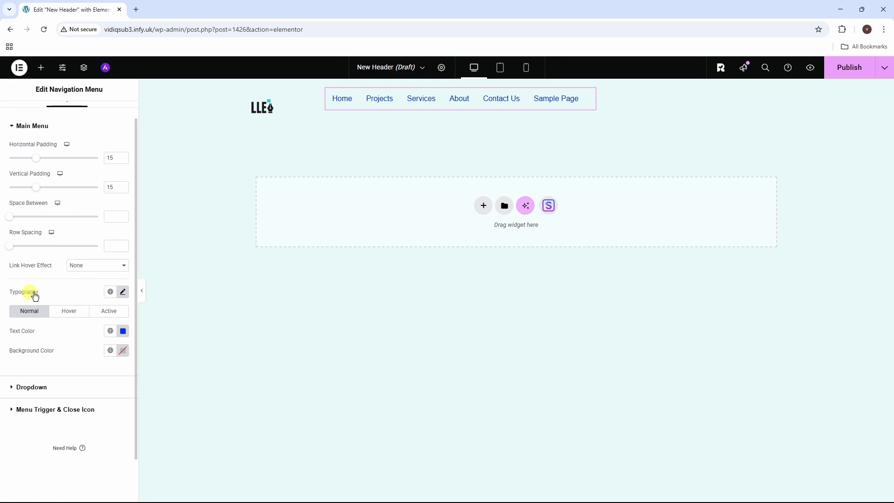
pyautogui.scroll(2, 63, 299)
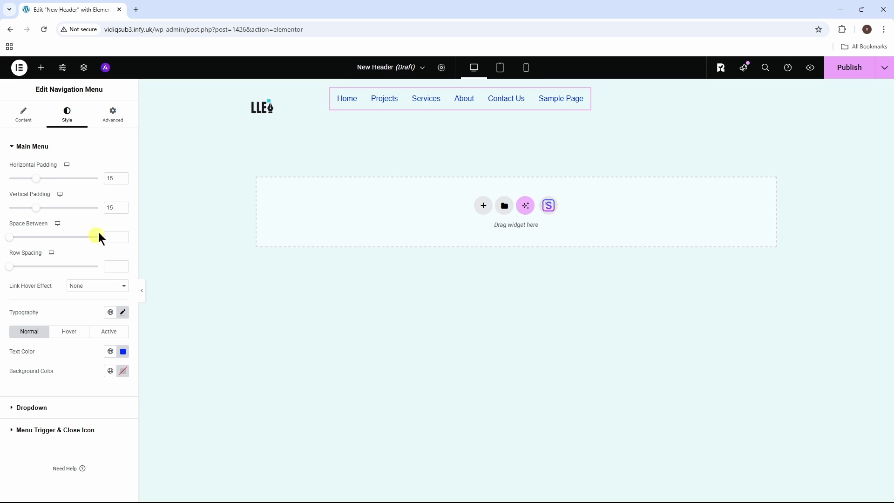
# Step: Try the navigation menu's Align Self options and set it to stretch across its column
pyautogui.click(116, 120)
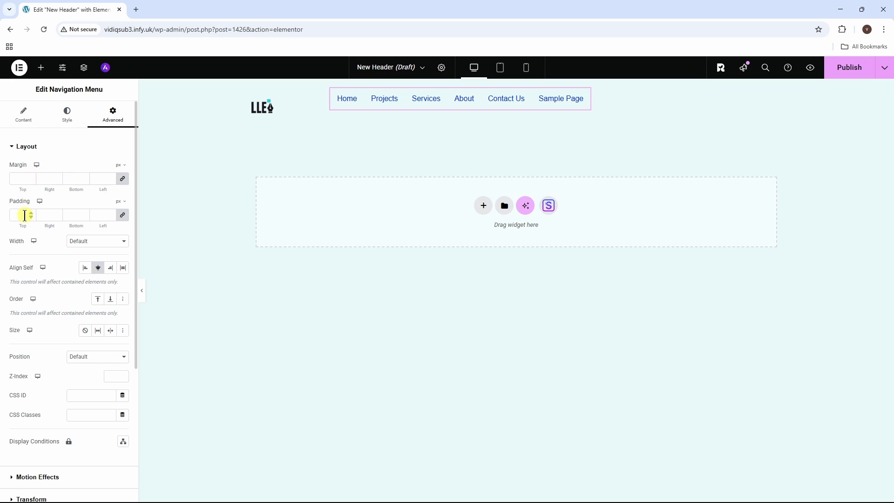
pyautogui.click(87, 268)
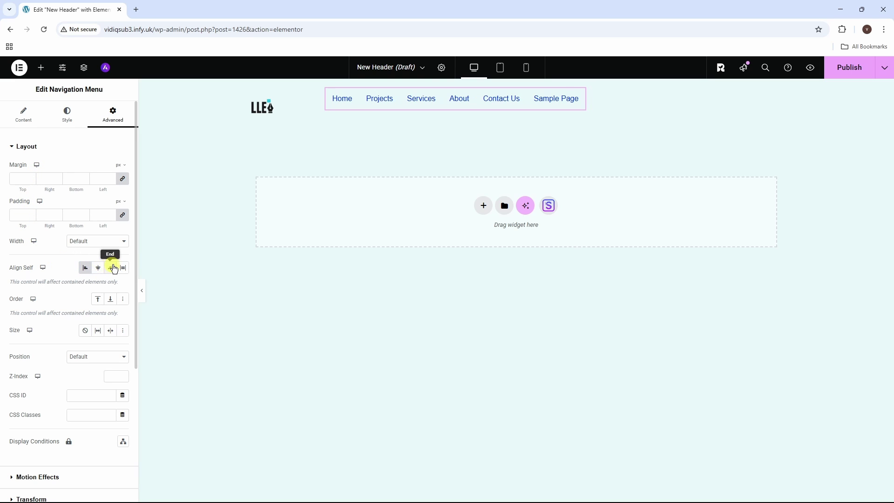
pyautogui.click(112, 268)
pyautogui.click(98, 270)
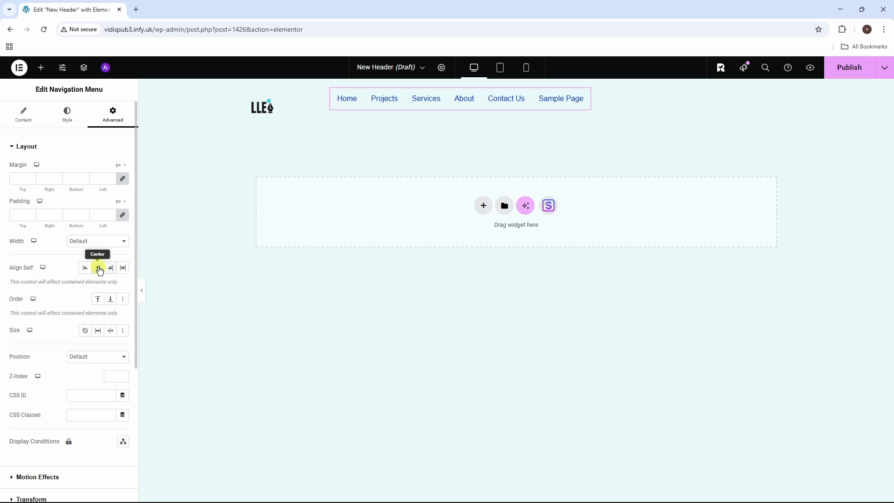
pyautogui.click(123, 269)
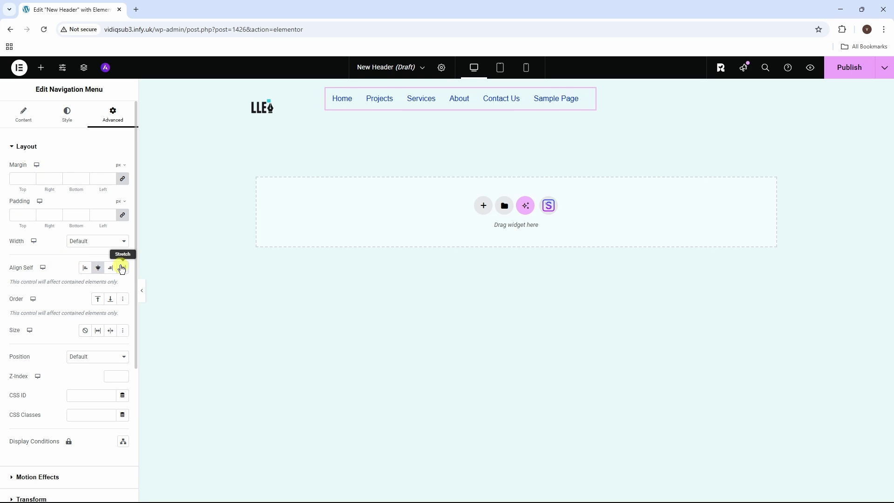
# Step: Try the start order for the navigation menu and set its order to end
pyautogui.click(99, 301)
pyautogui.click(110, 299)
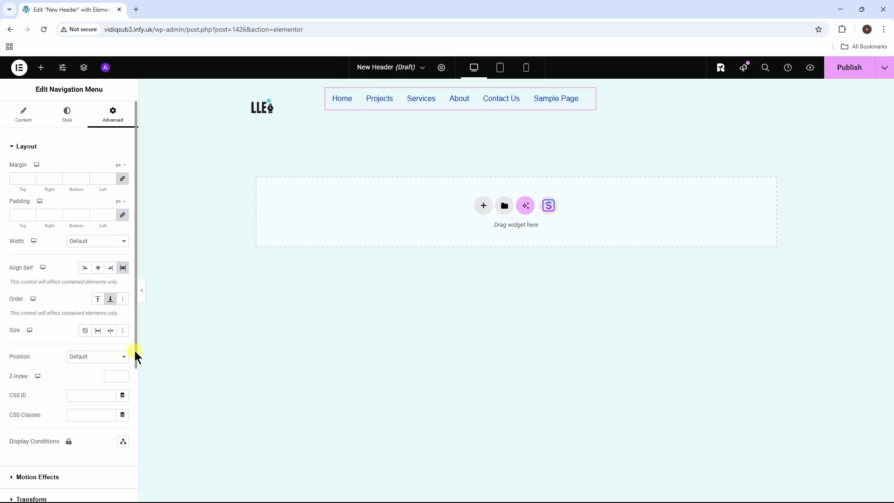
pyautogui.scroll(-1, 135, 351)
pyautogui.moveTo(136, 352); pyautogui.dragTo(138, 313)
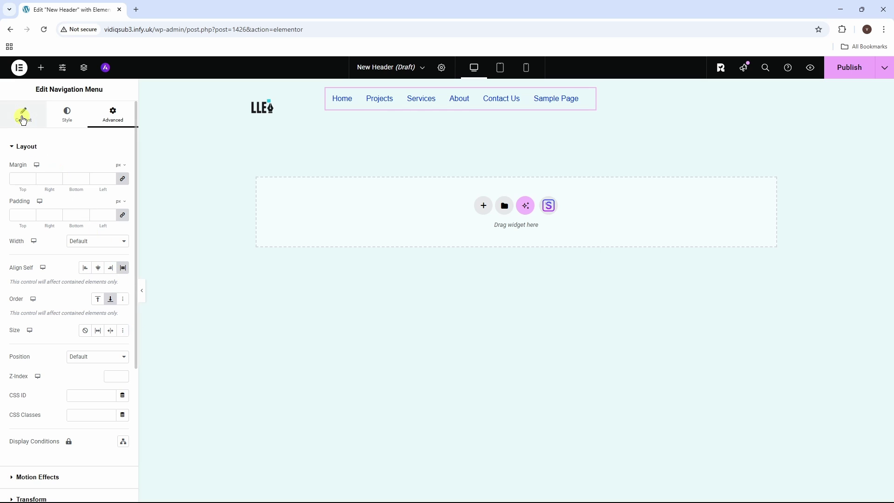
# Step: Try the Our Services menu in the navigation widget and switch it back to Main Menu
pyautogui.click(40, 118)
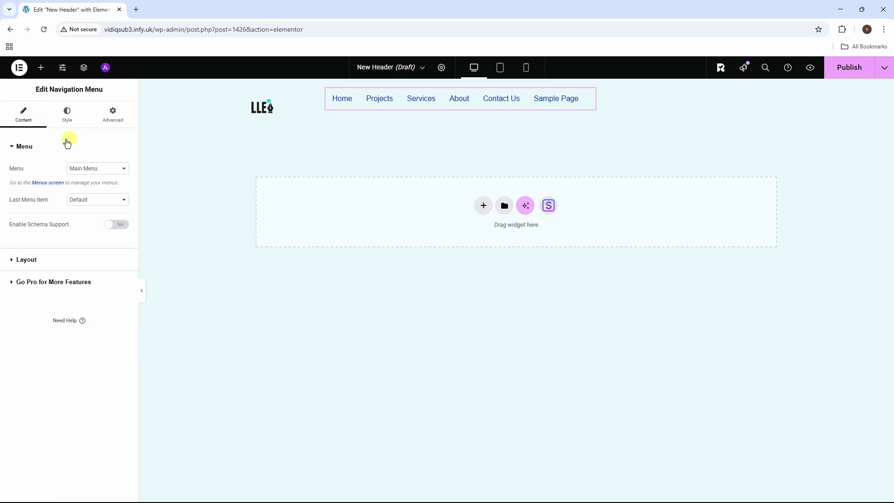
pyautogui.click(108, 173)
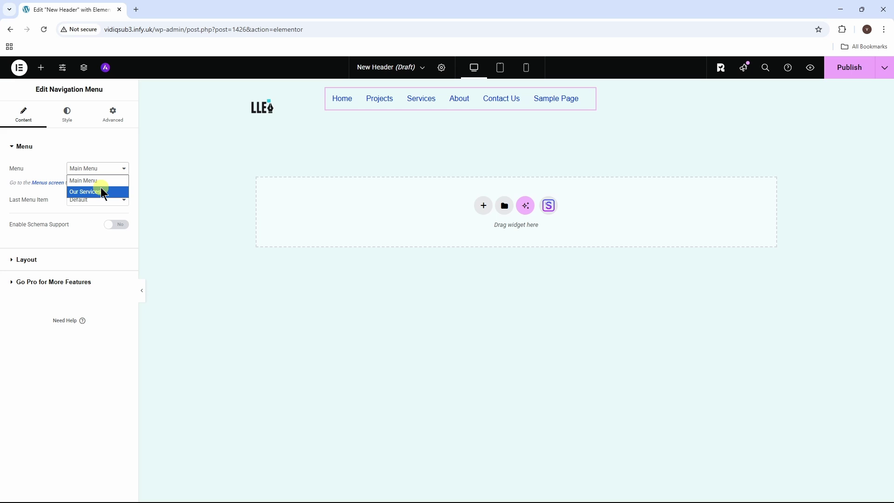
pyautogui.click(101, 190)
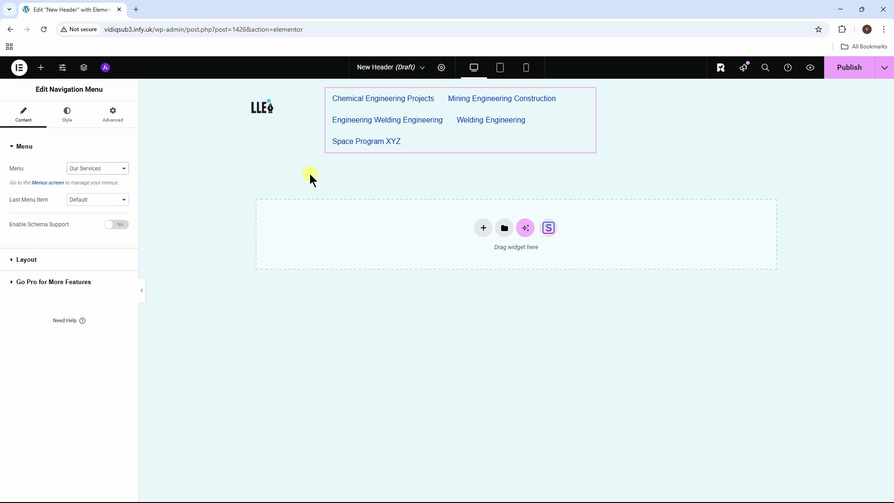
pyautogui.click(116, 169)
pyautogui.click(95, 180)
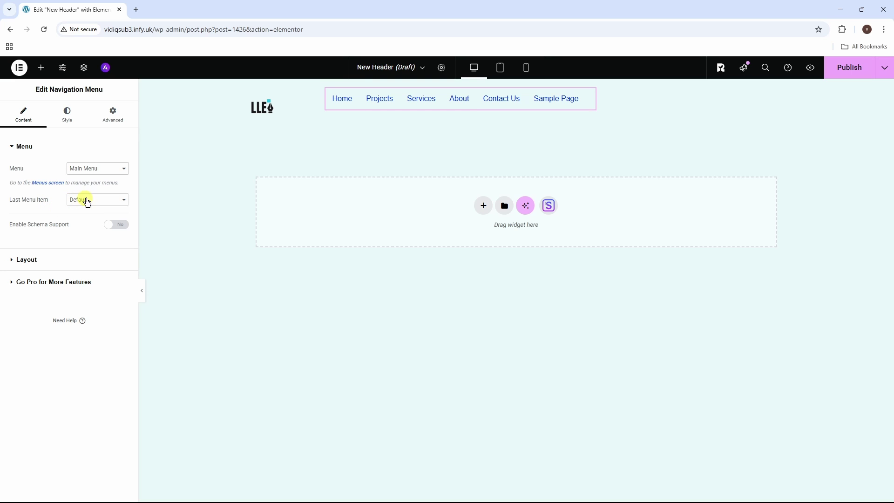
# Step: Try the Button style for the last menu item and return it to Default
pyautogui.click(114, 201)
pyautogui.click(91, 223)
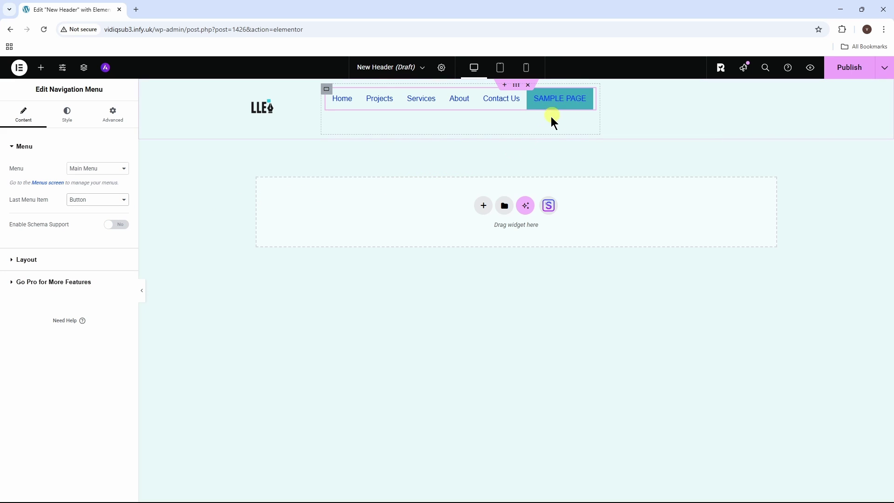
pyautogui.click(121, 200)
pyautogui.click(89, 212)
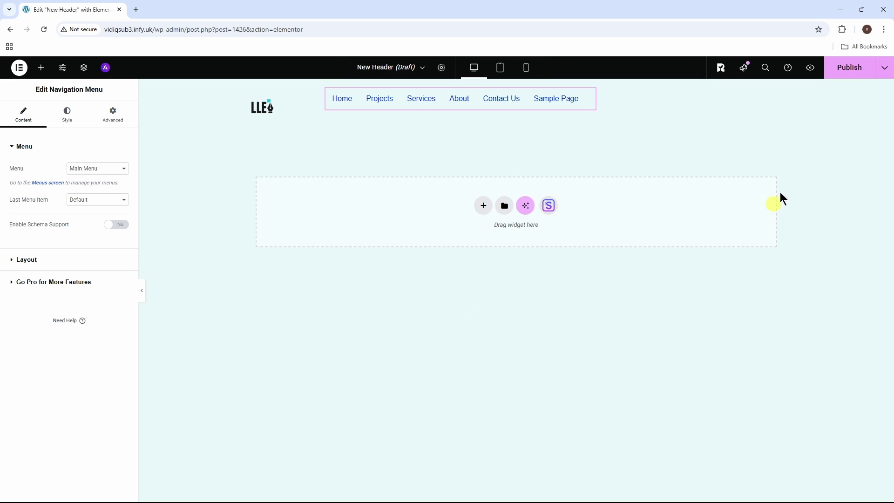
# Step: Publish the New Header template with its logo and navigation menu
pyautogui.click(849, 73)
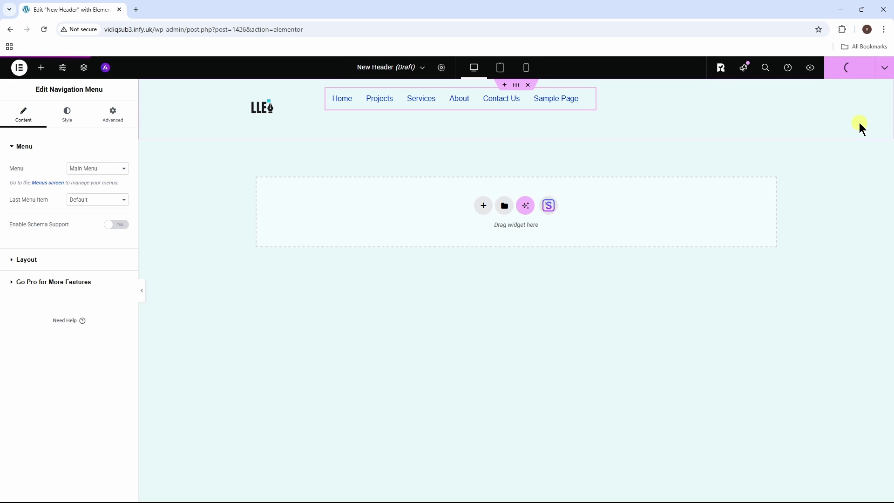